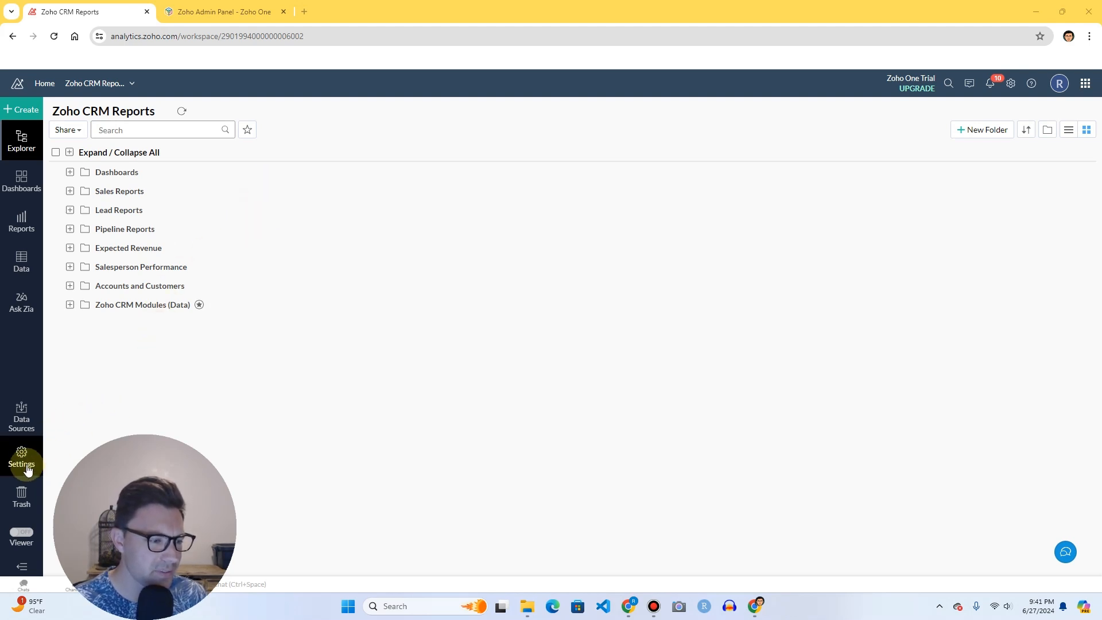
# Examine the workspace's user management settings and its form for adding new users, closing the form without adding anyone.
pyautogui.click(42, 455)
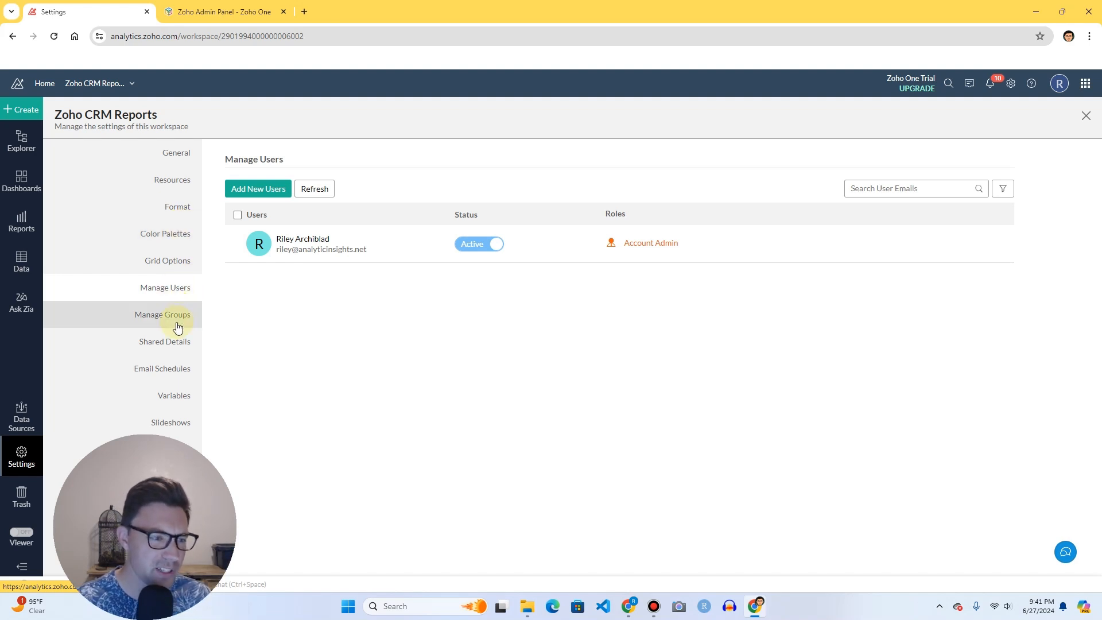
pyautogui.click(145, 291)
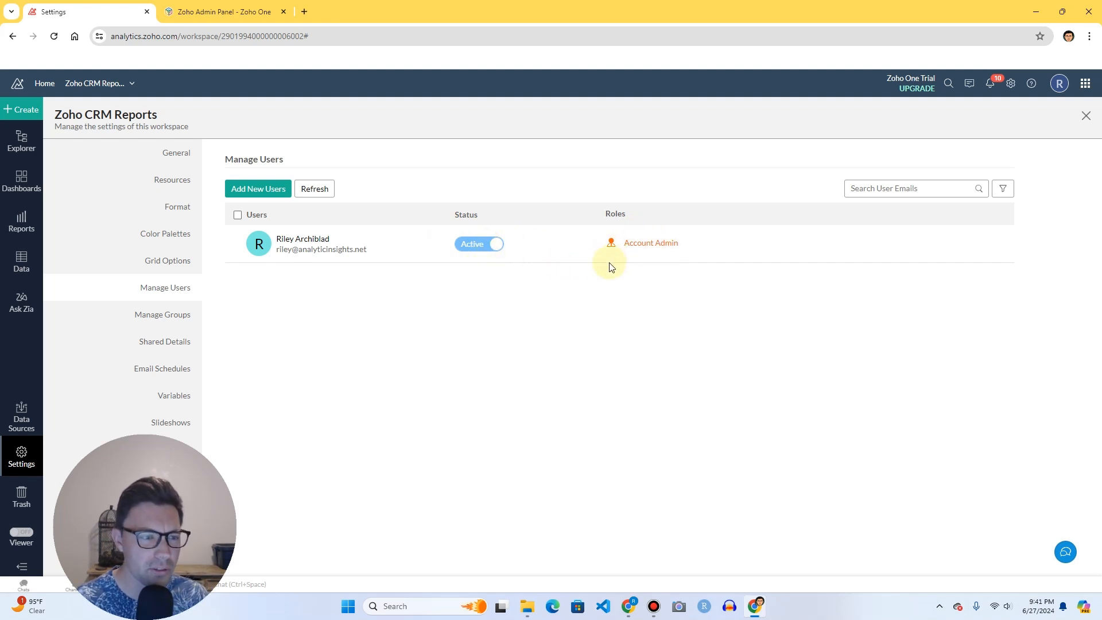
pyautogui.click(258, 193)
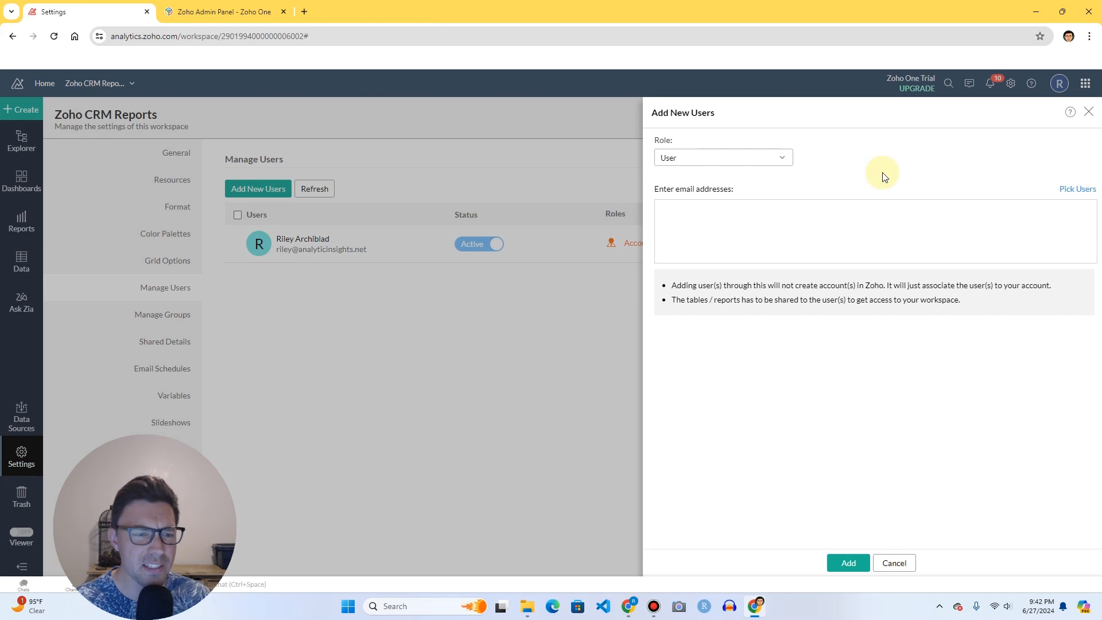
pyautogui.click(1088, 112)
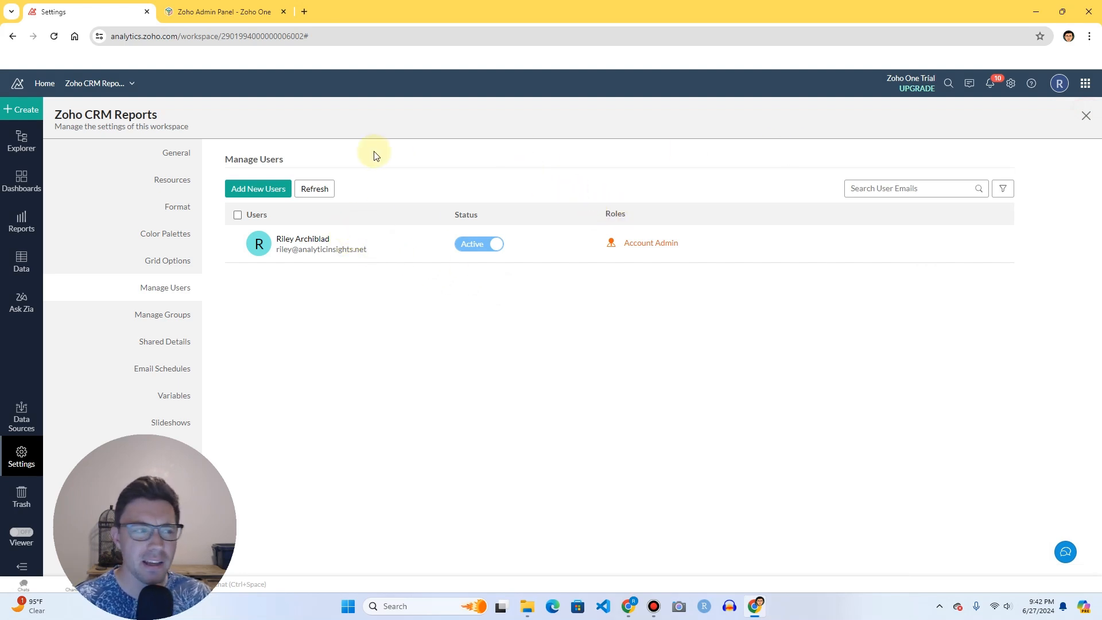
# Review organization-level user management in the Zoho One admin panel, including the Analytics assignment form, user list and applications list.
pyautogui.click(1011, 85)
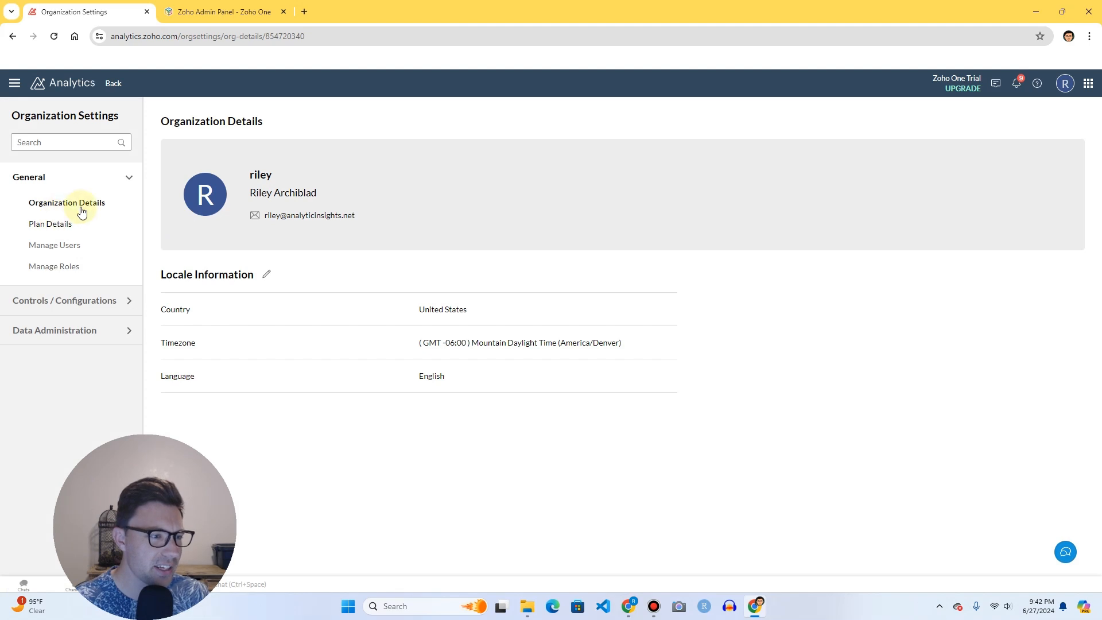
pyautogui.click(58, 247)
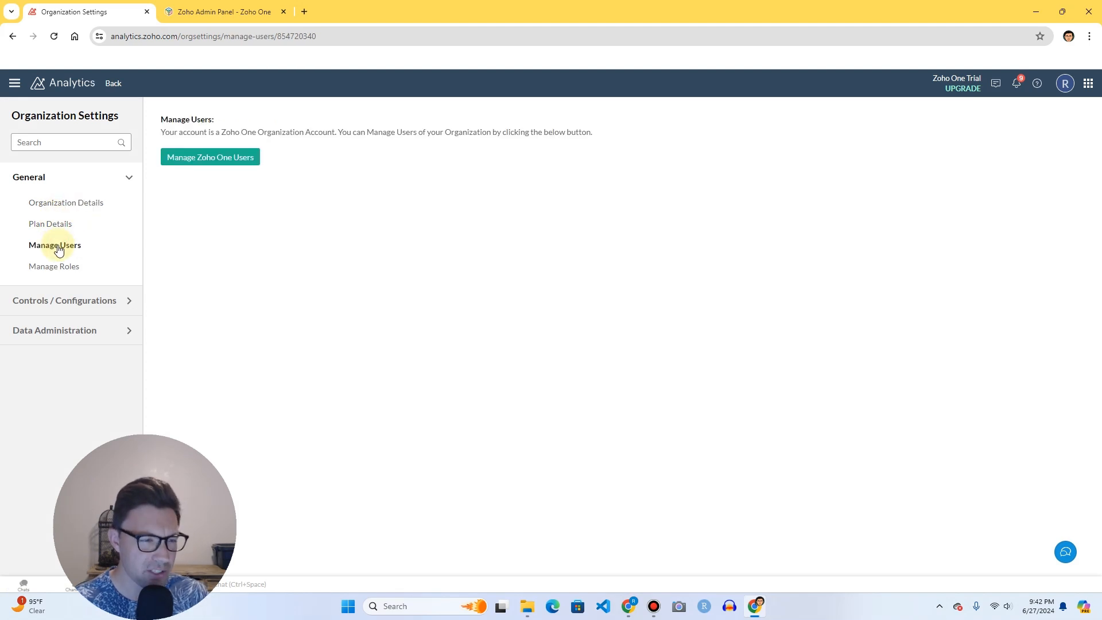
pyautogui.click(217, 160)
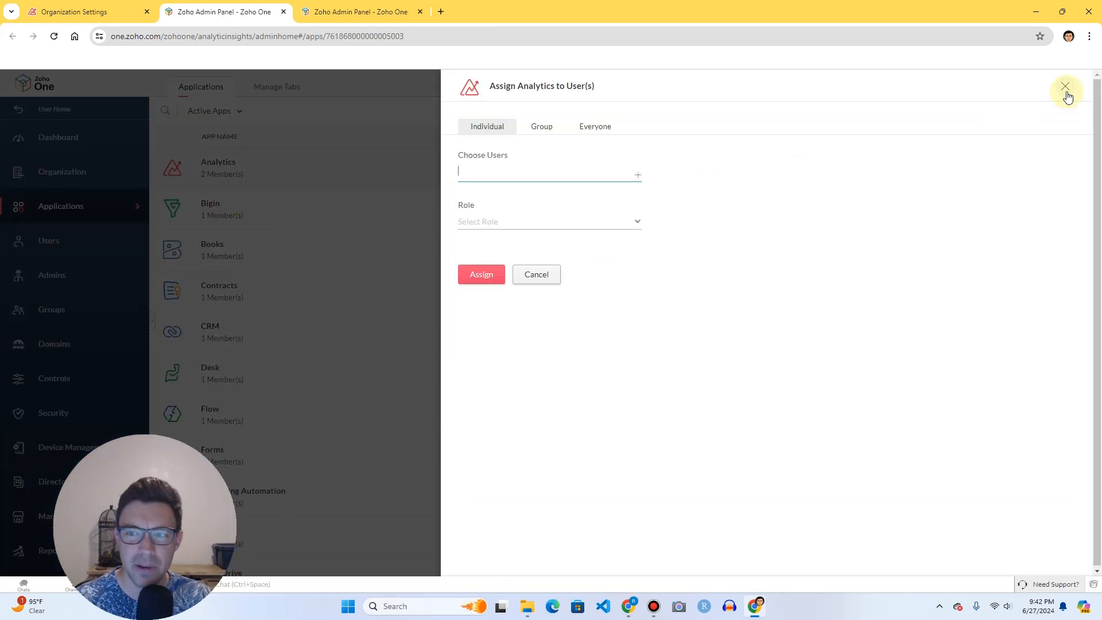
pyautogui.click(1065, 87)
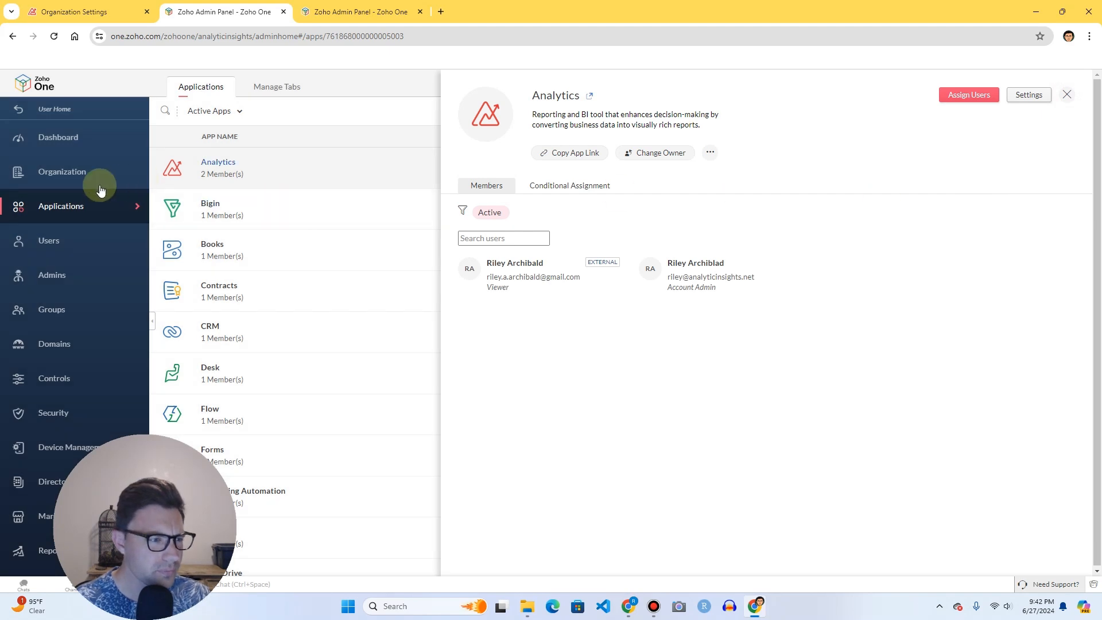
pyautogui.click(61, 248)
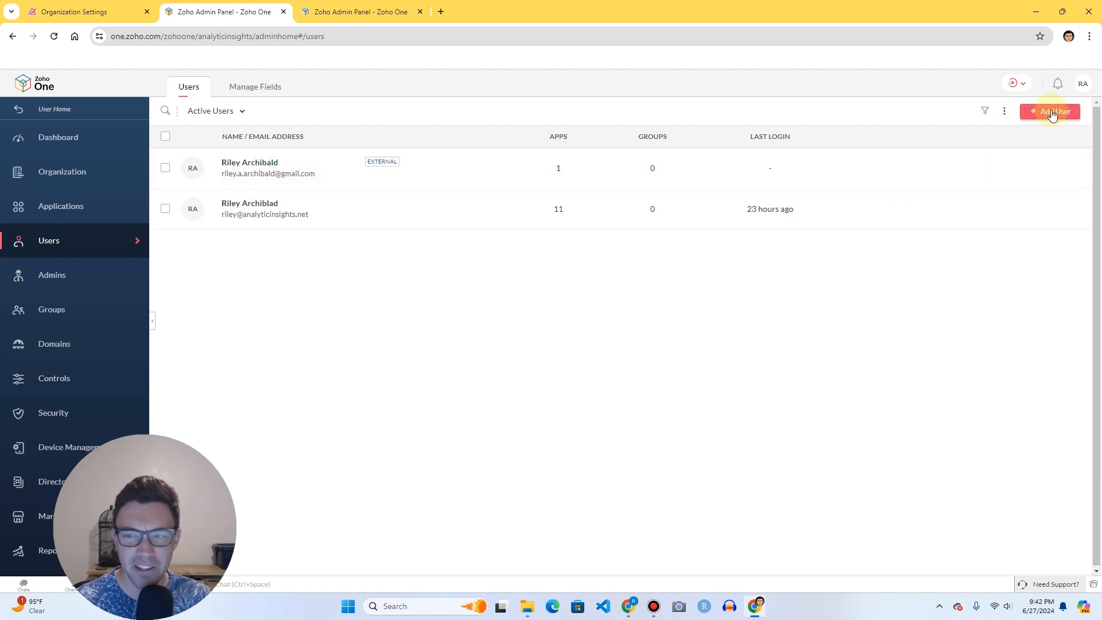
pyautogui.click(83, 210)
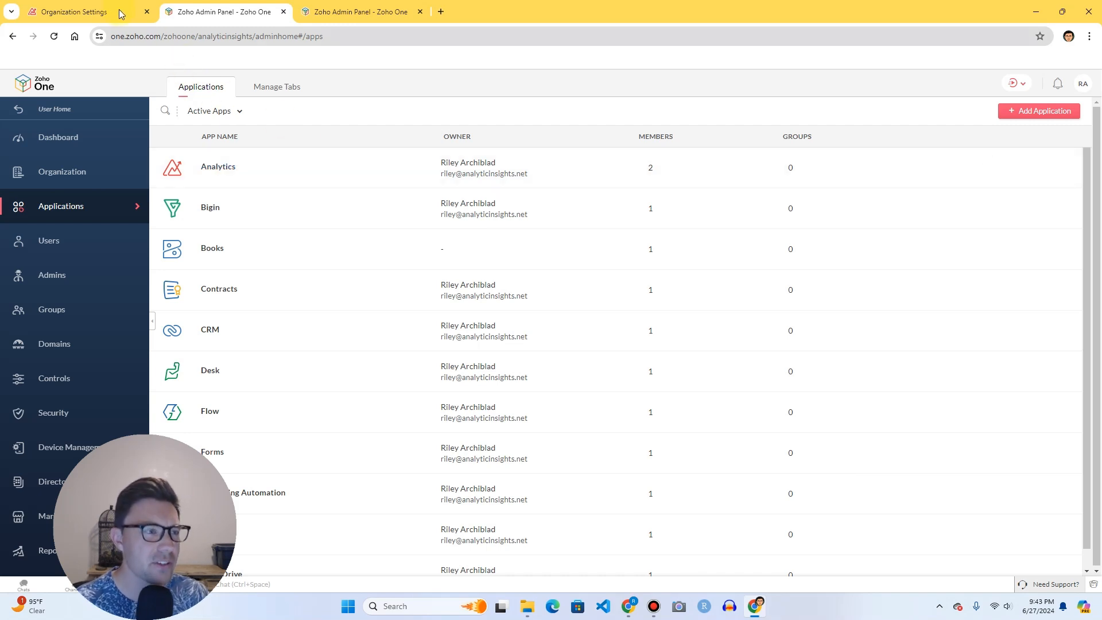
# Return to the Zoho CRM Reports workspace in Zoho Analytics and open its user management settings.
pyautogui.click(74, 11)
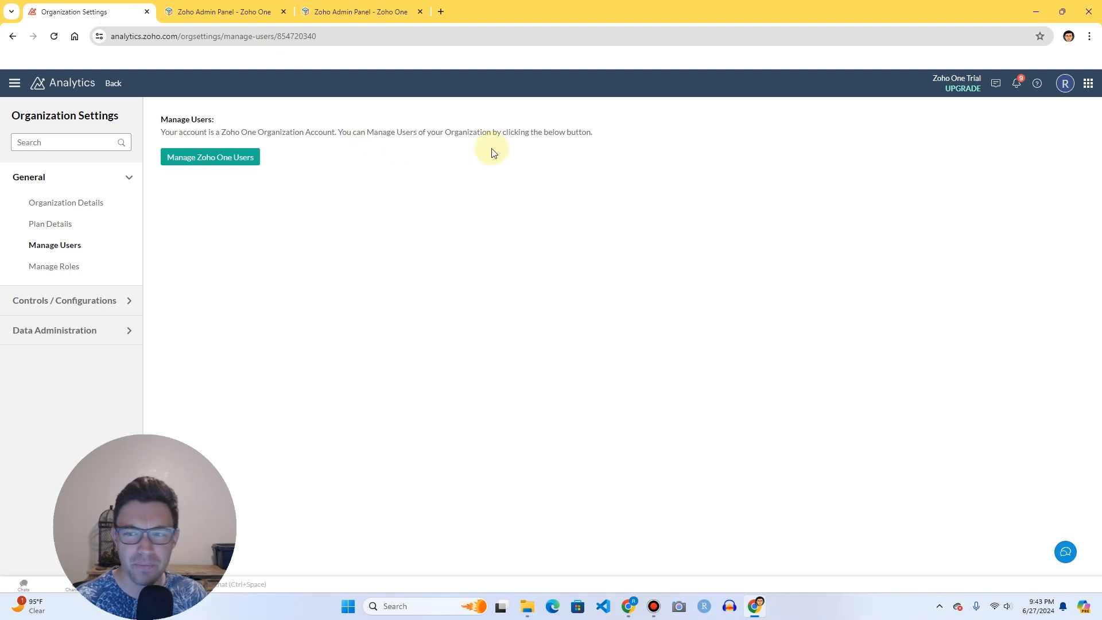
pyautogui.click(115, 85)
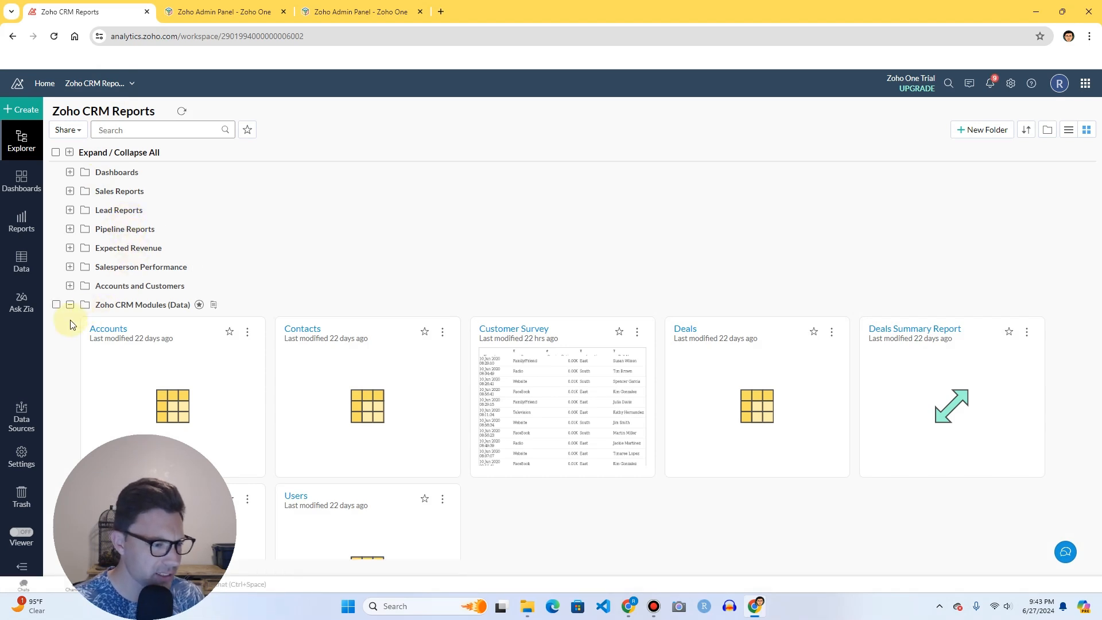
pyautogui.click(21, 465)
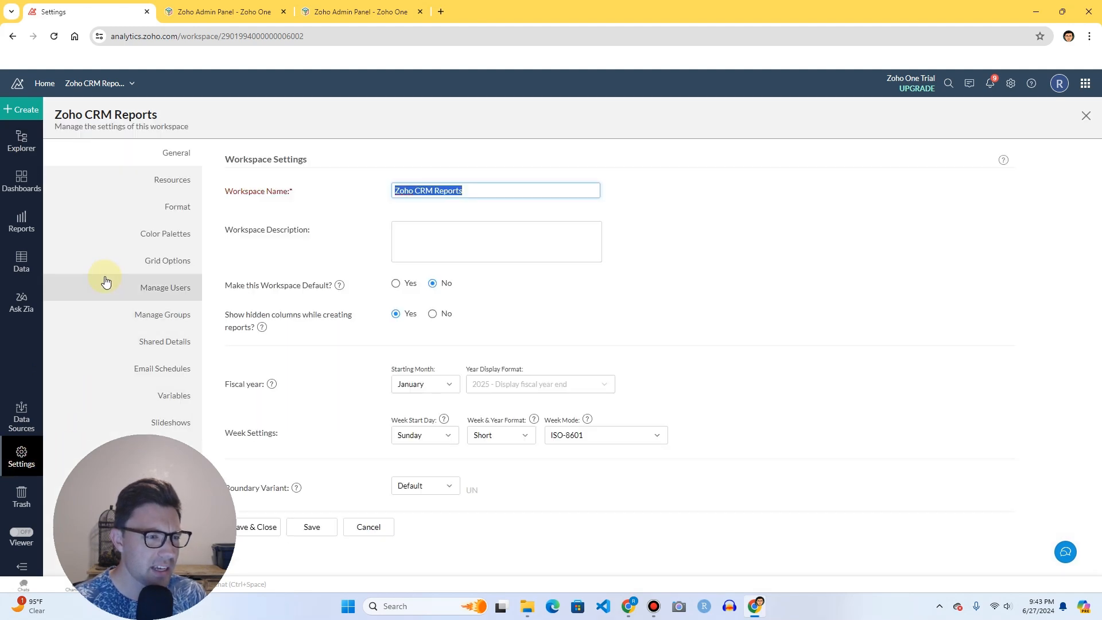
pyautogui.click(165, 291)
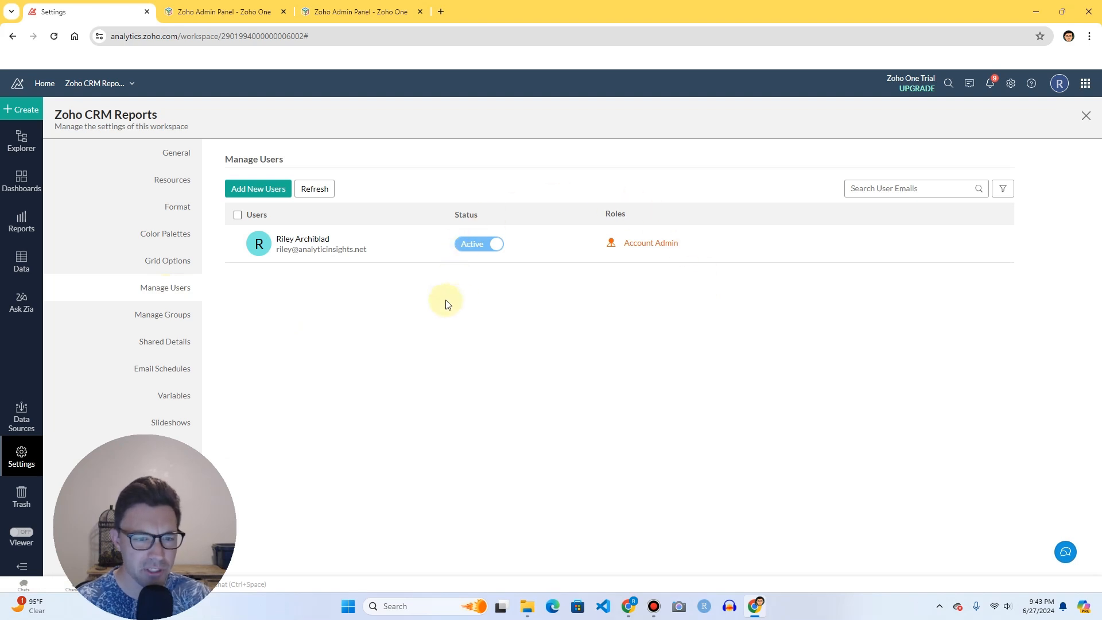
# Add the available organization contact to the Zoho CRM Reports workspace with the User role.
pyautogui.click(256, 191)
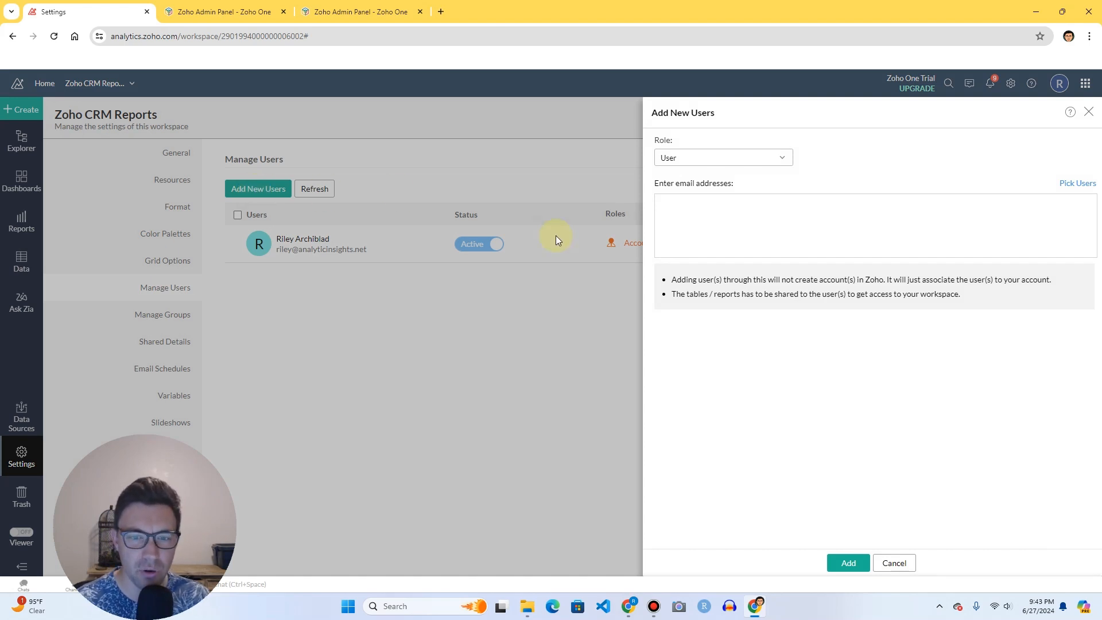
pyautogui.click(778, 158)
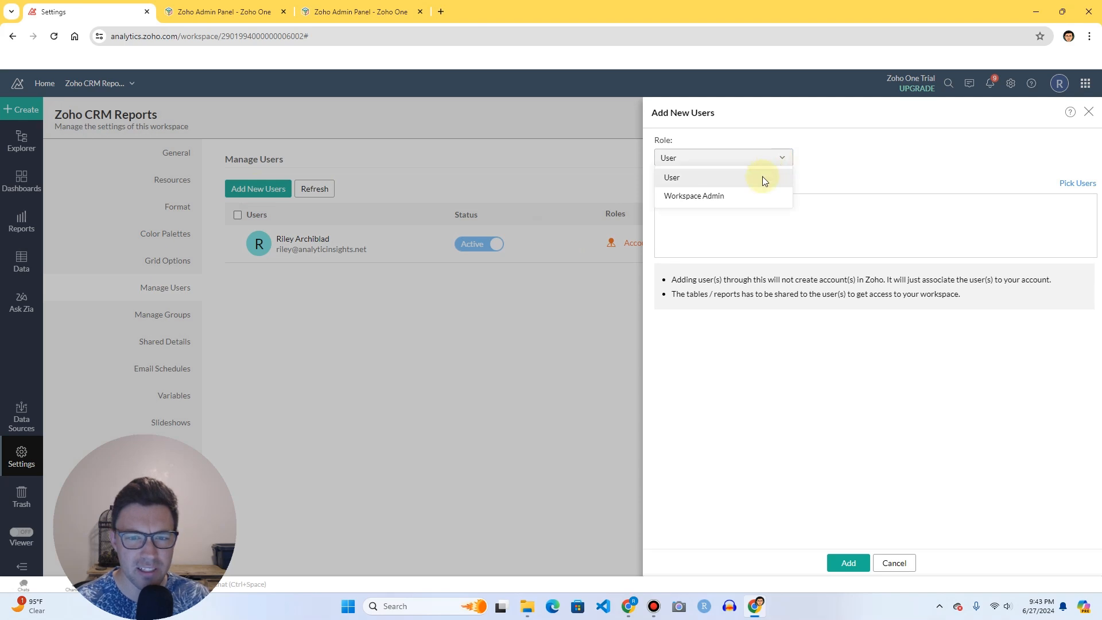
pyautogui.click(762, 177)
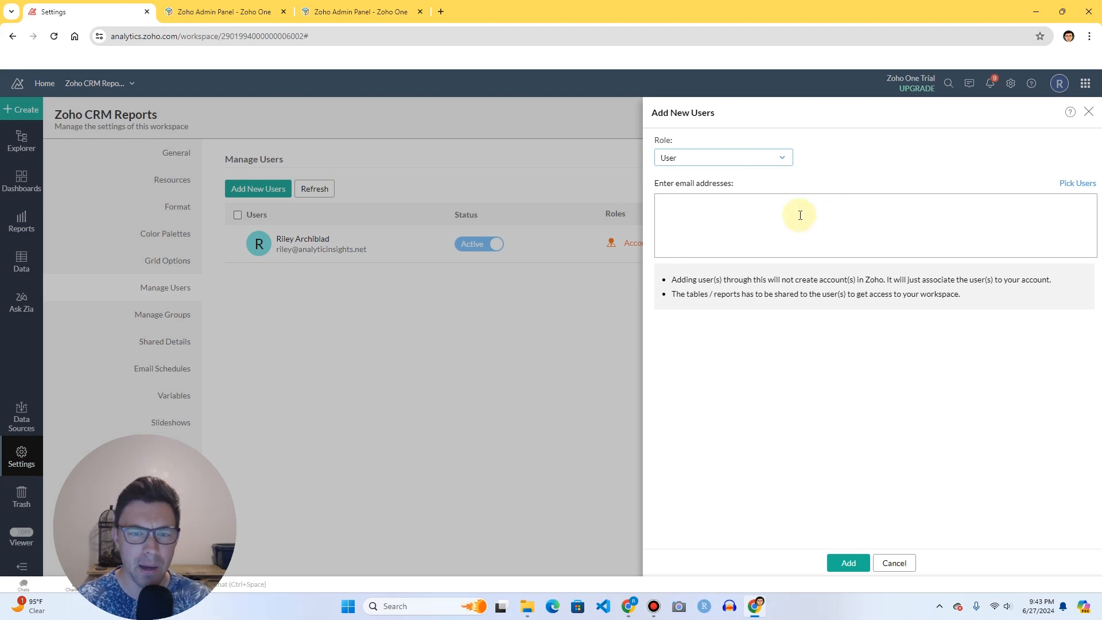
pyautogui.click(746, 208)
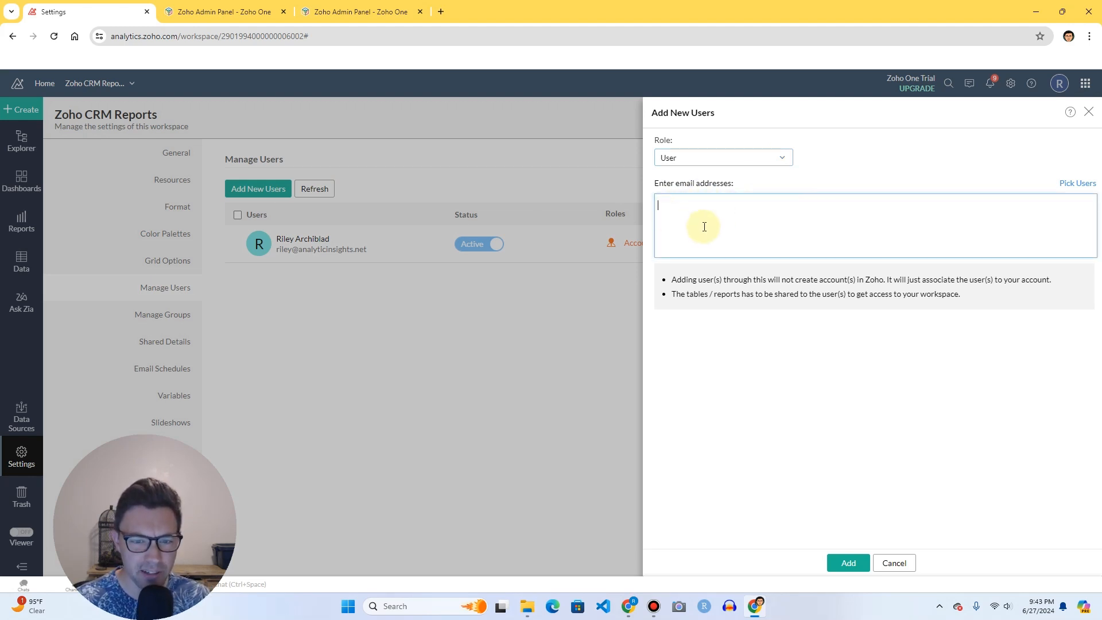
pyautogui.click(1067, 187)
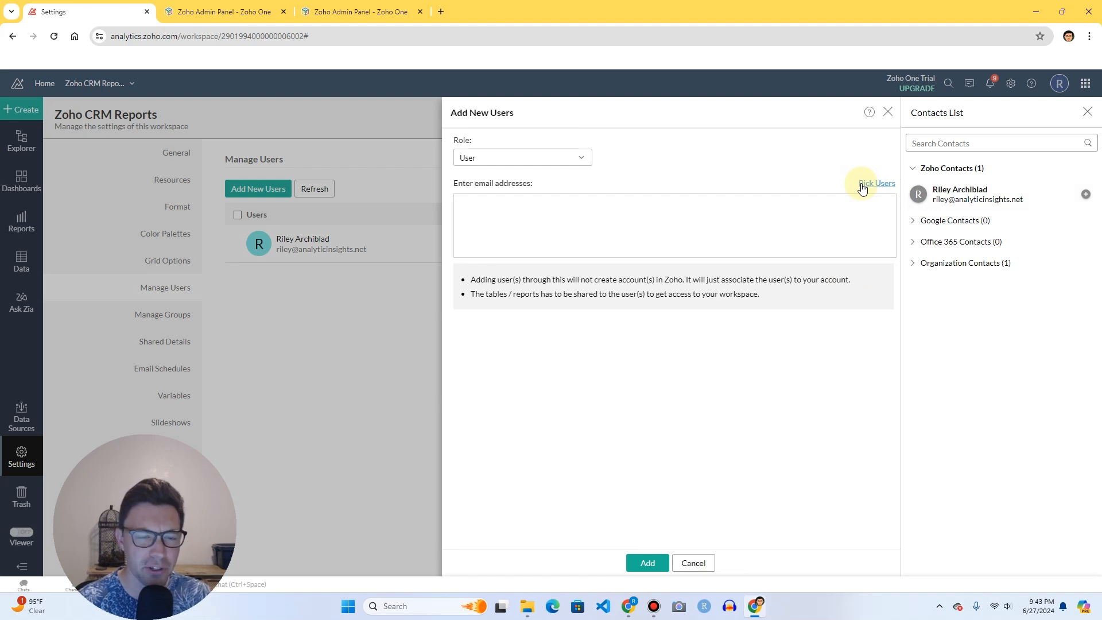
pyautogui.click(942, 265)
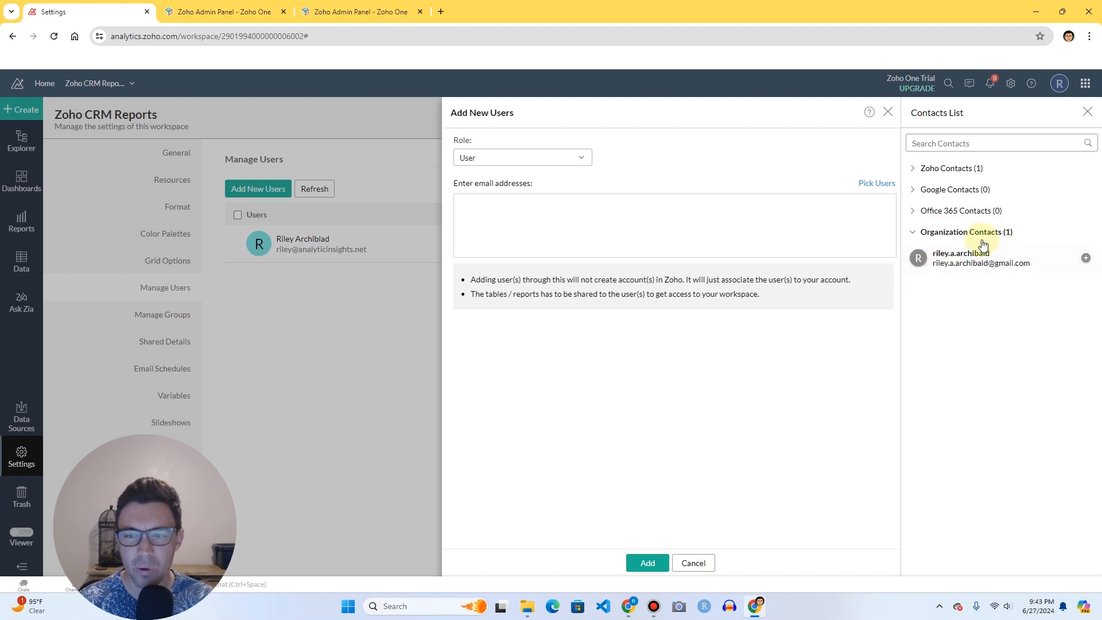
pyautogui.click(1086, 260)
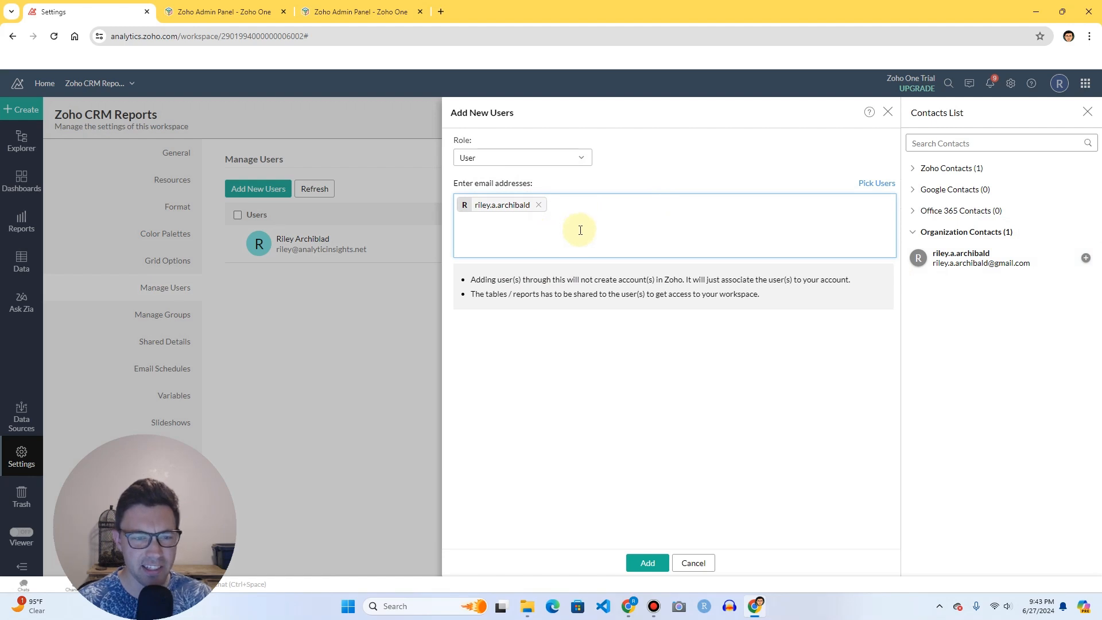
pyautogui.click(648, 561)
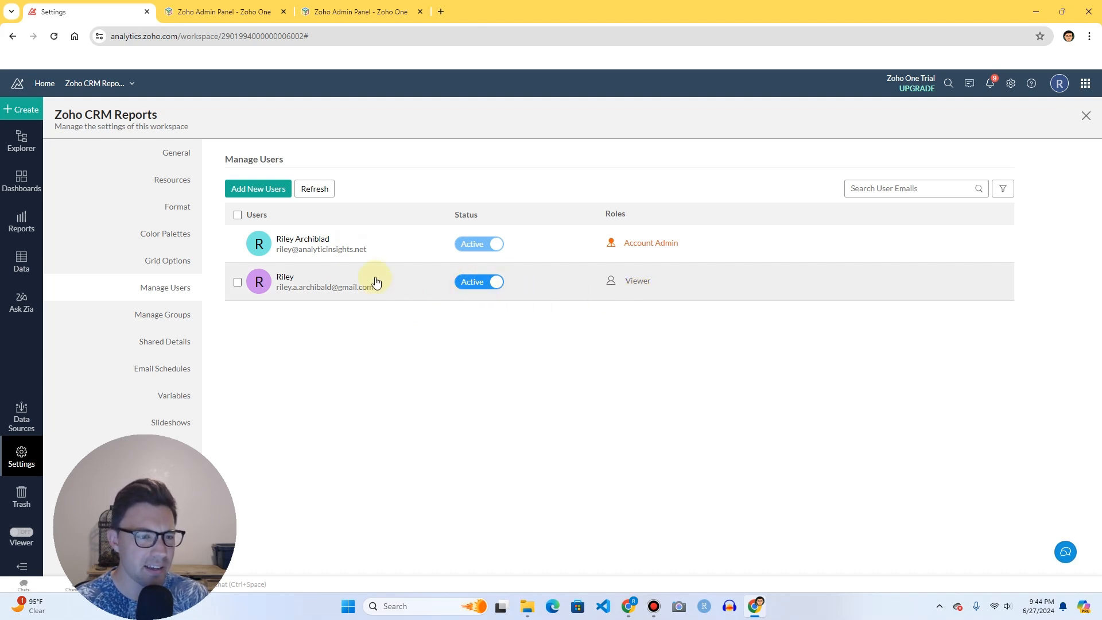
# Refresh the workspace user list and look over its role and status filter options.
pyautogui.click(317, 182)
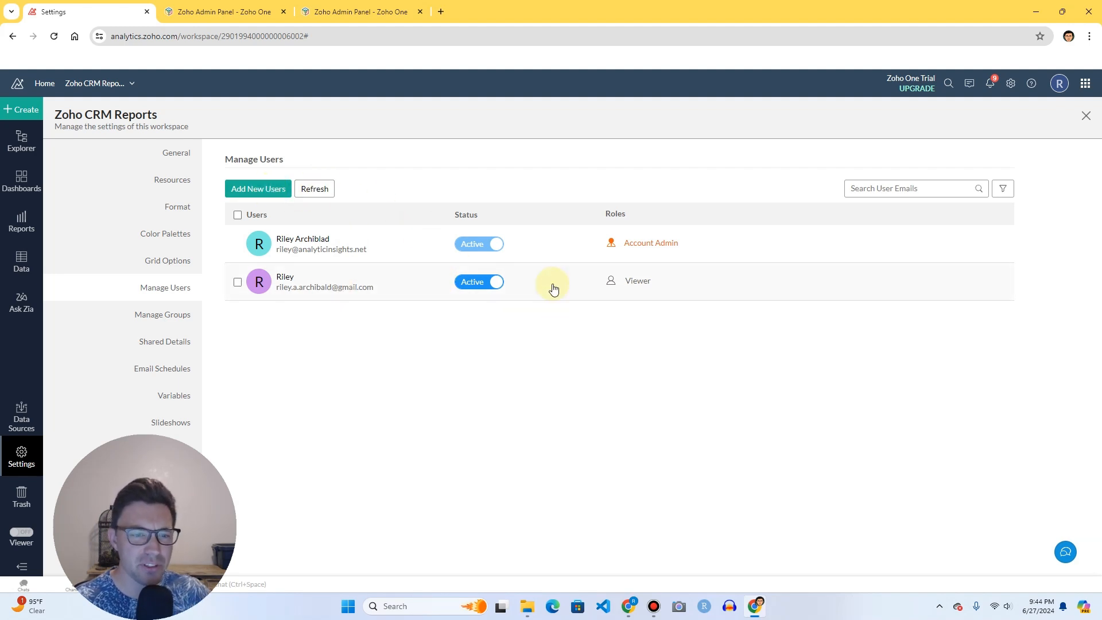
pyautogui.click(1001, 190)
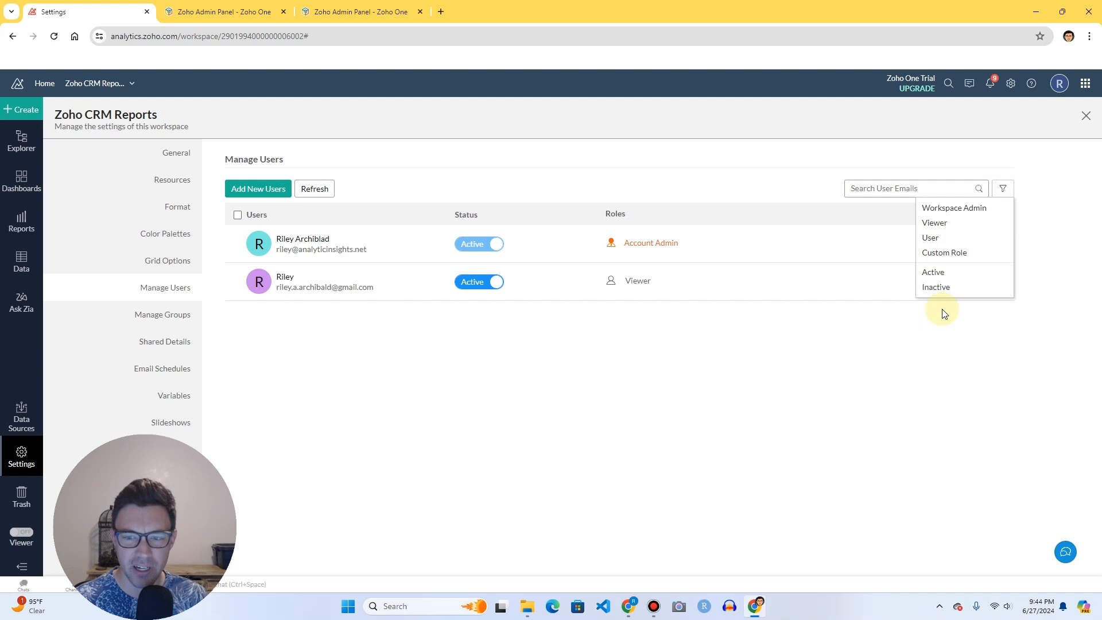
pyautogui.click(1051, 256)
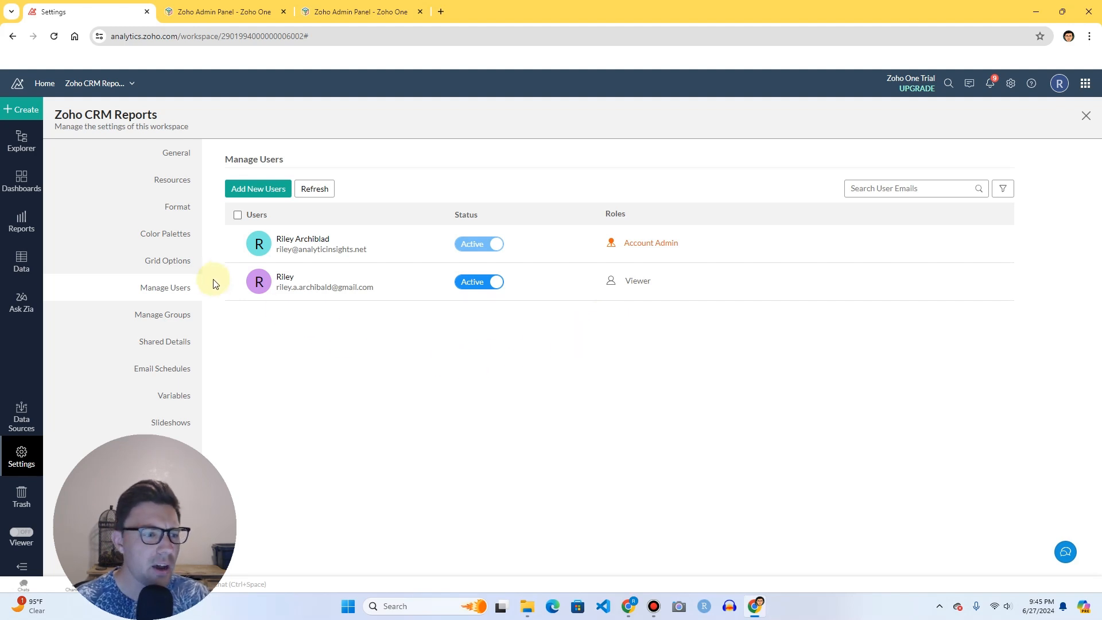
# Create a workspace group named Marketing Leadership, keeping the prefilled e-mail address as its member.
pyautogui.click(172, 325)
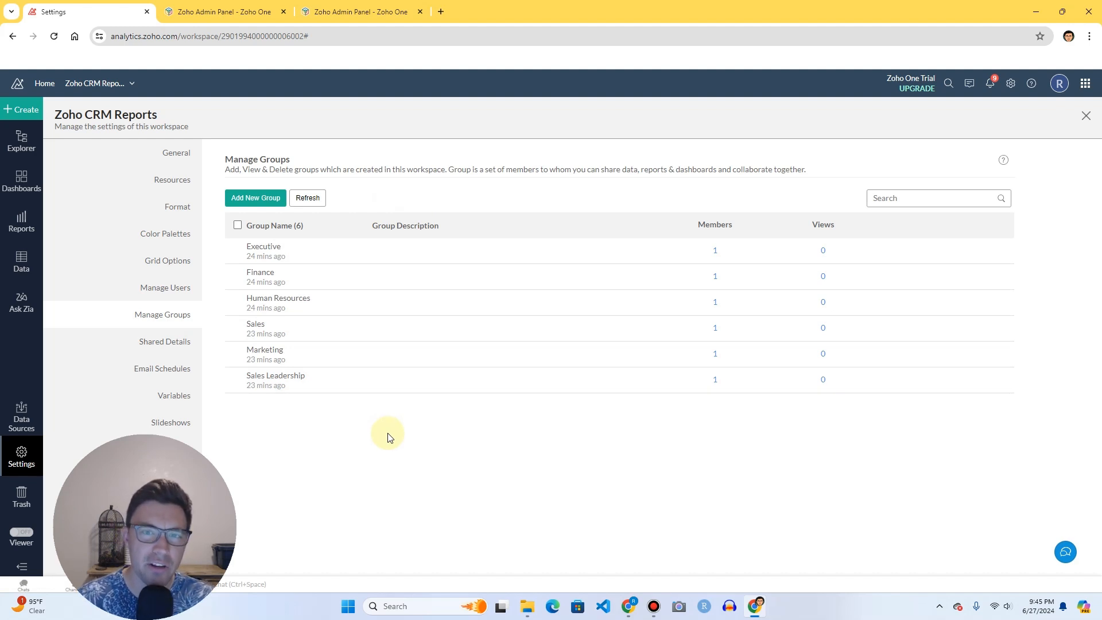
pyautogui.click(256, 201)
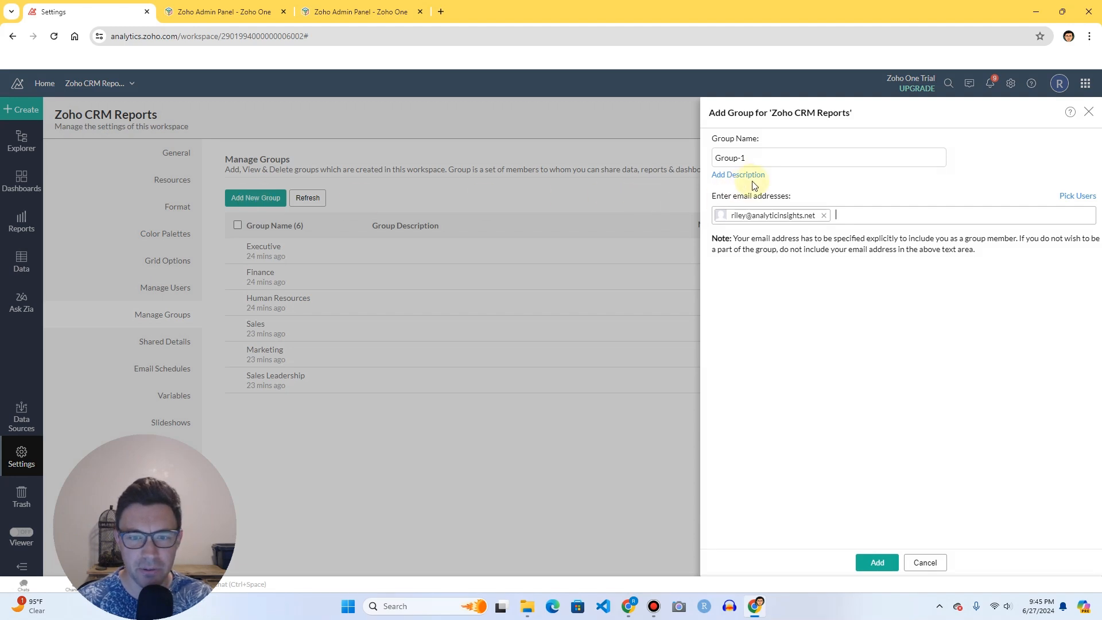
pyautogui.click(753, 157)
pyautogui.tripleClick(753, 158)
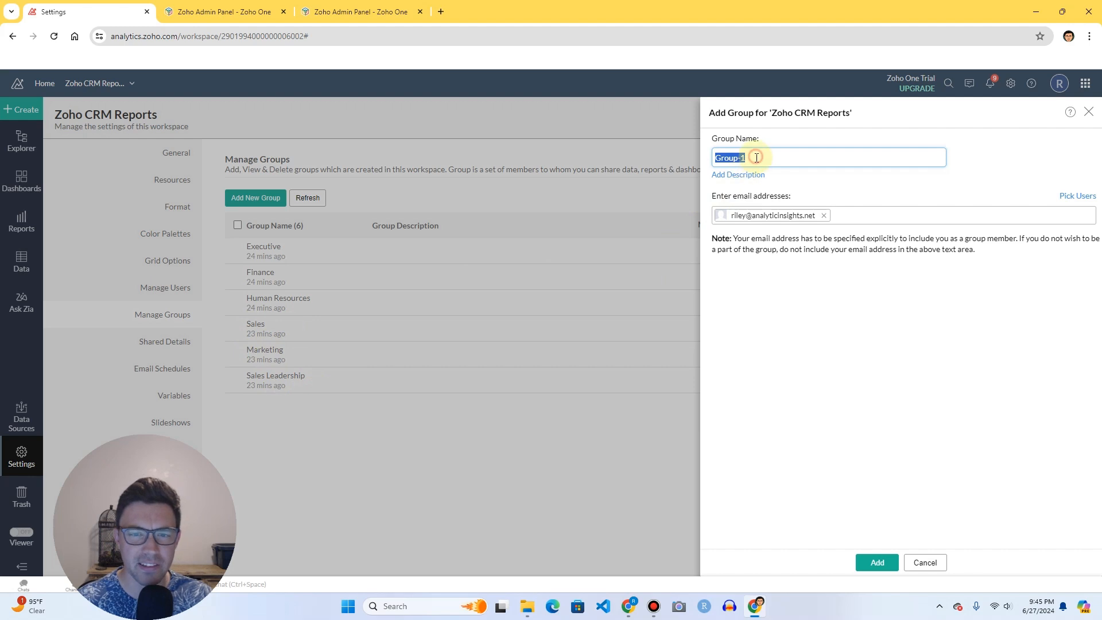
pyautogui.write('Ma')
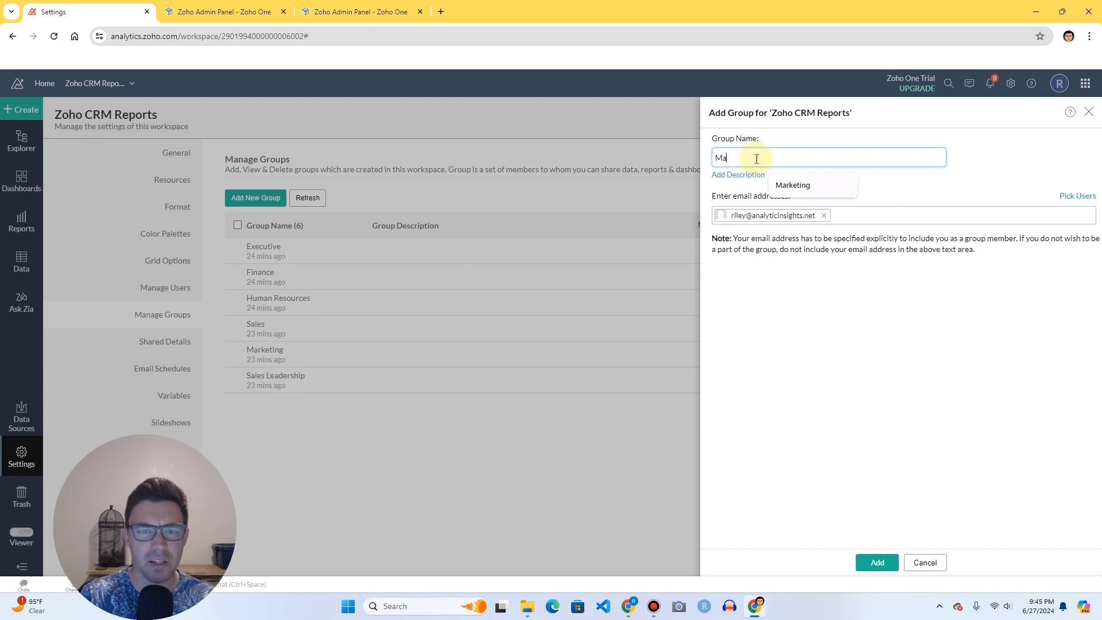
pyautogui.write('rketing')
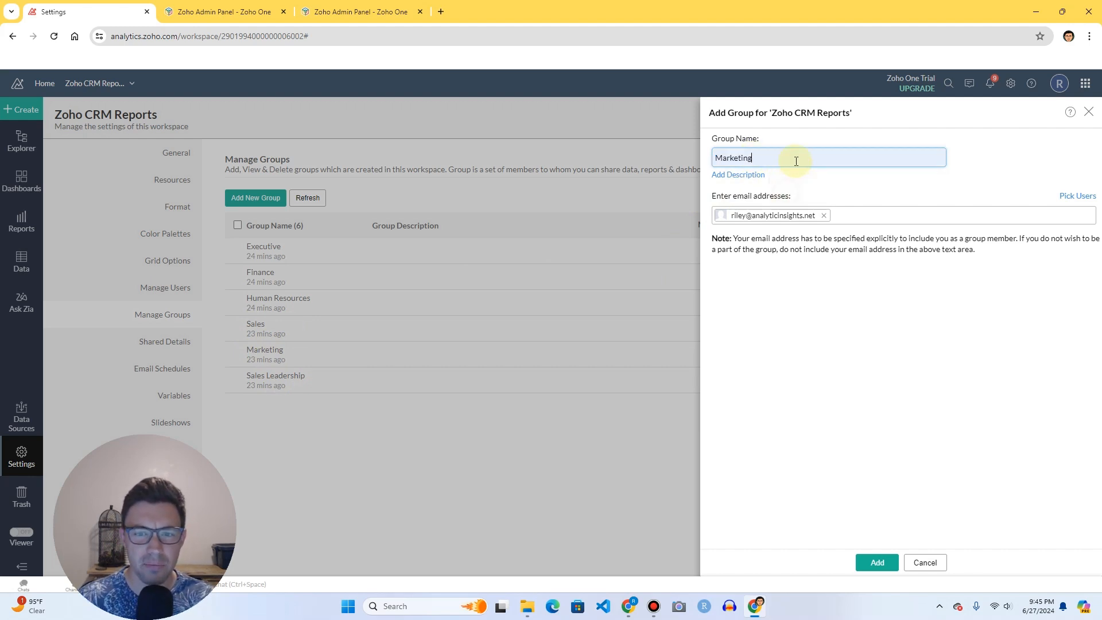
pyautogui.write(' Leadership')
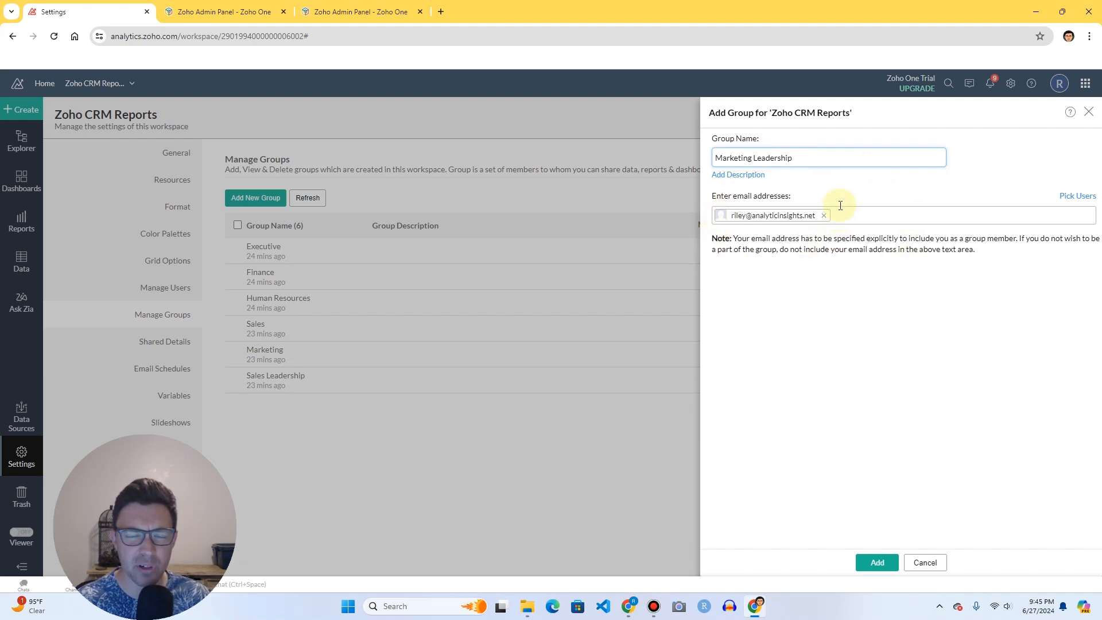
pyautogui.click(1077, 196)
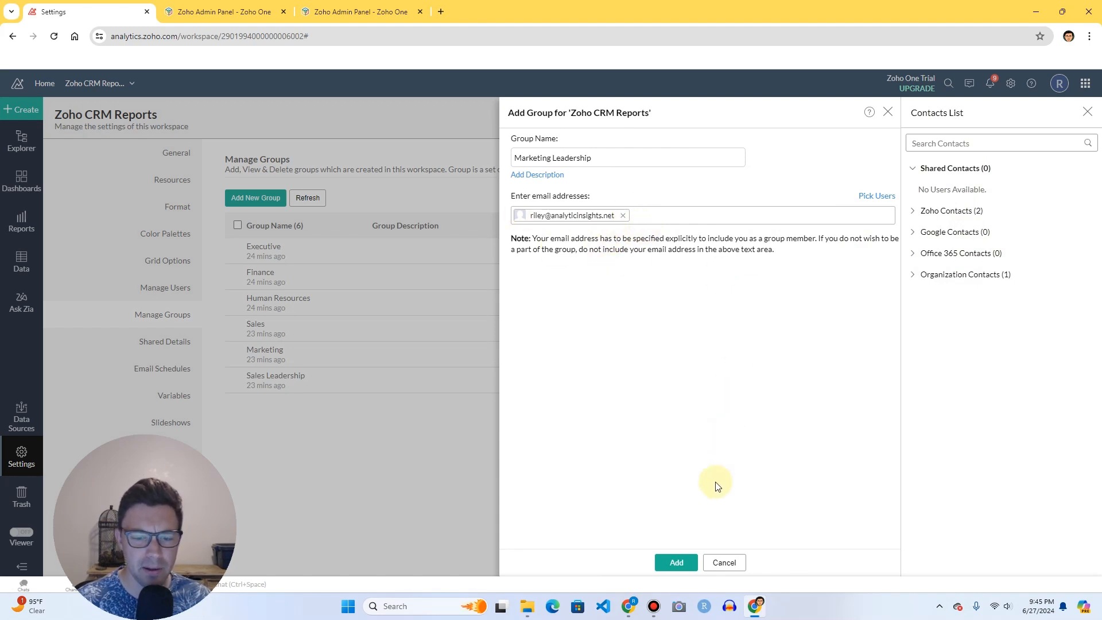
pyautogui.click(684, 562)
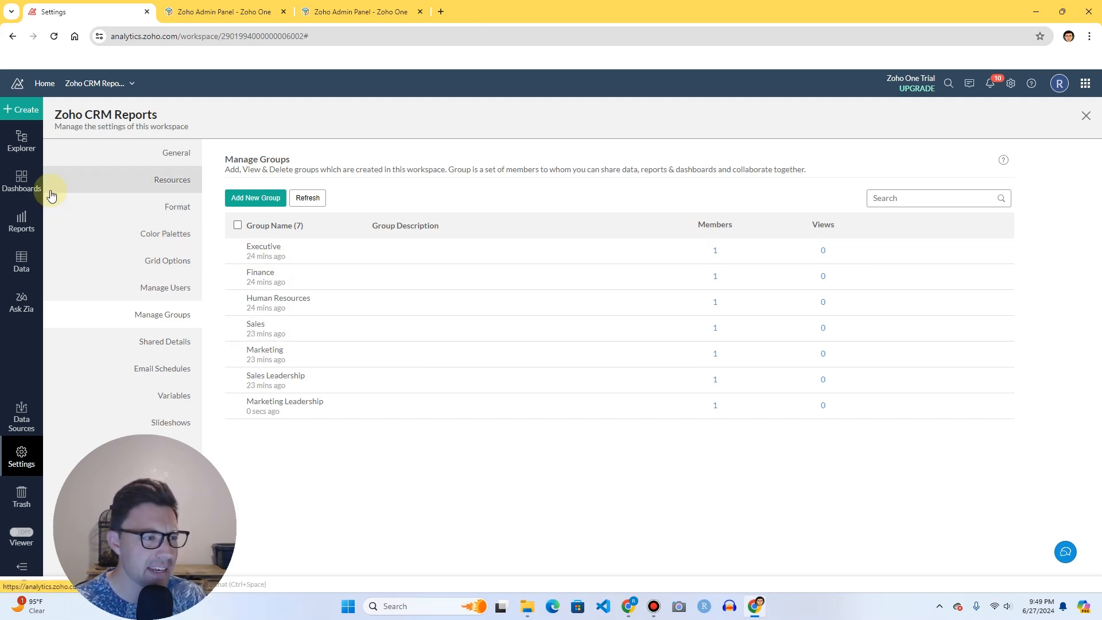
# Open the Zoho CRM Overview dashboard from the Dashboards folder.
pyautogui.click(27, 189)
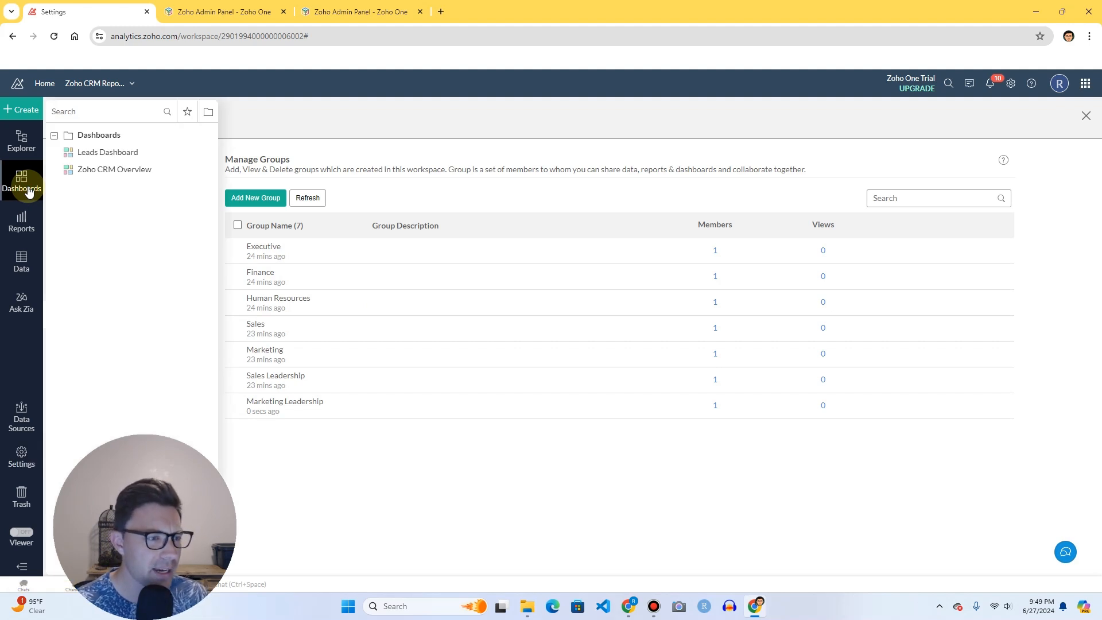
pyautogui.click(114, 175)
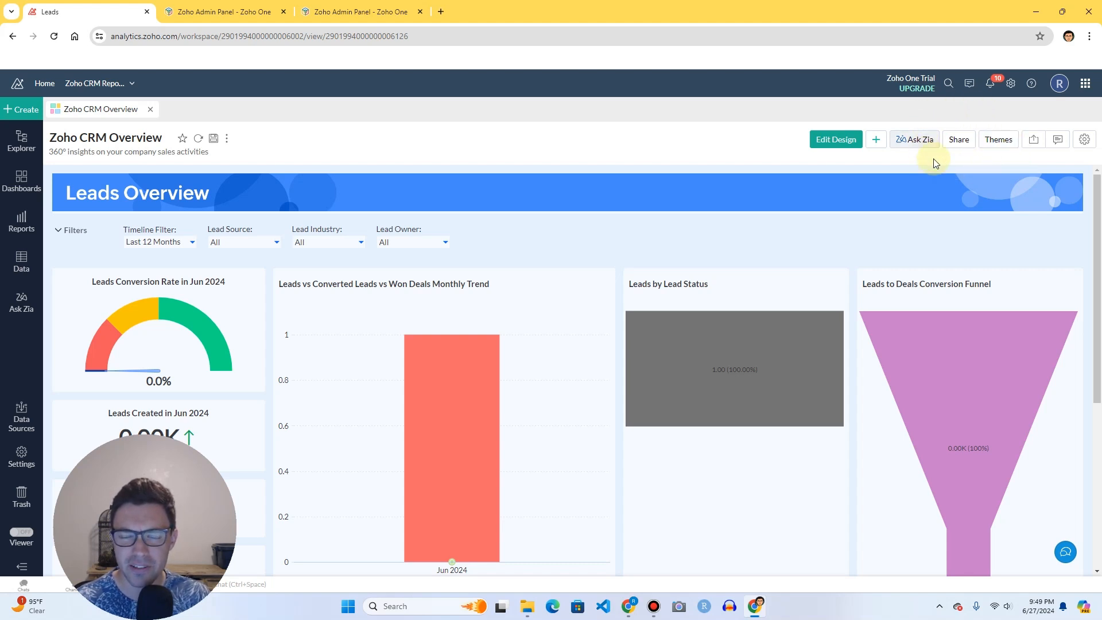
# Start sharing the Zoho CRM Overview dashboard and add the Executive group as the recipient.
pyautogui.click(962, 139)
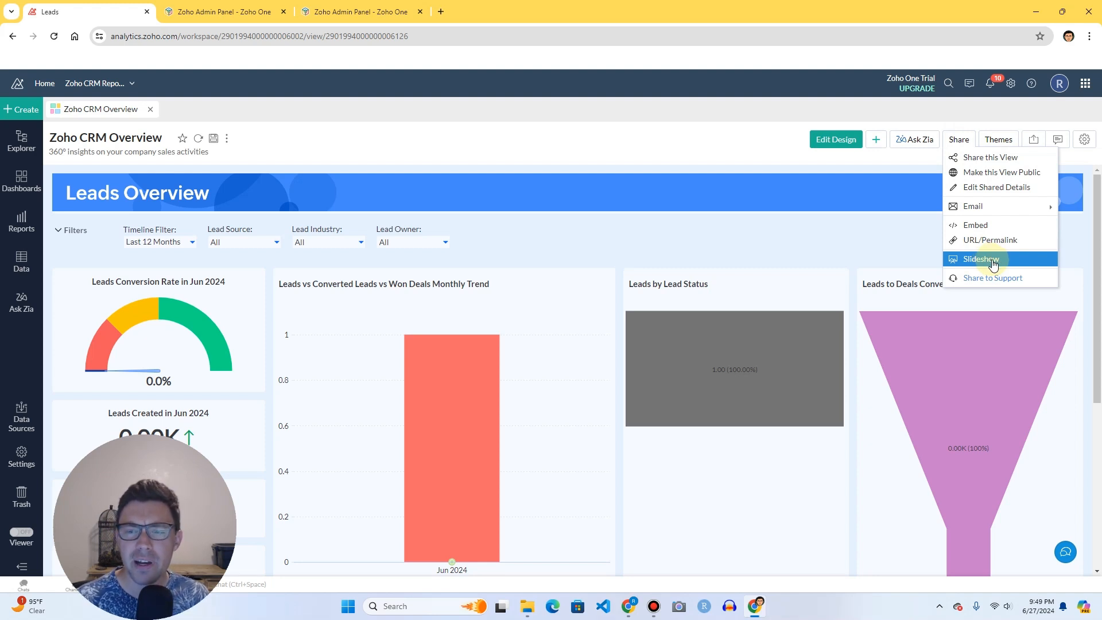
pyautogui.click(984, 158)
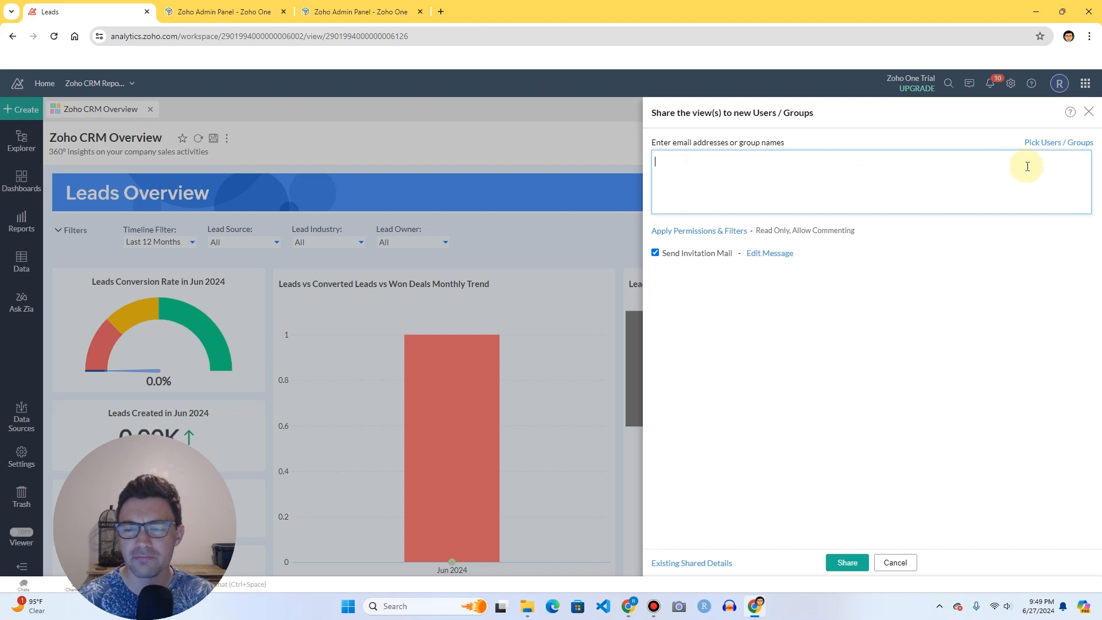
pyautogui.click(1040, 147)
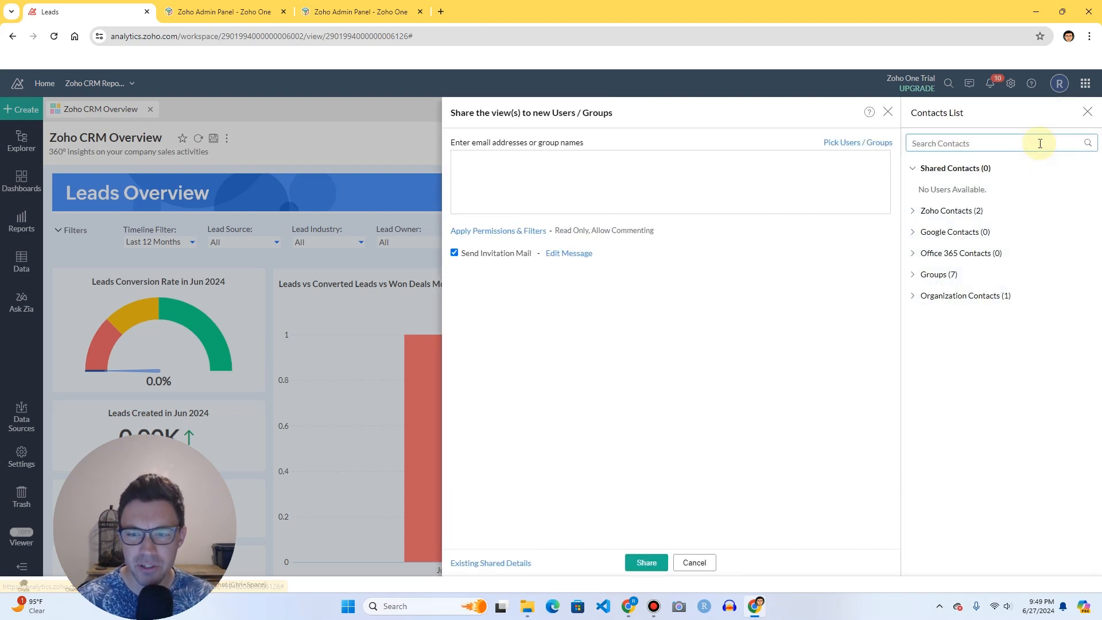
pyautogui.click(953, 297)
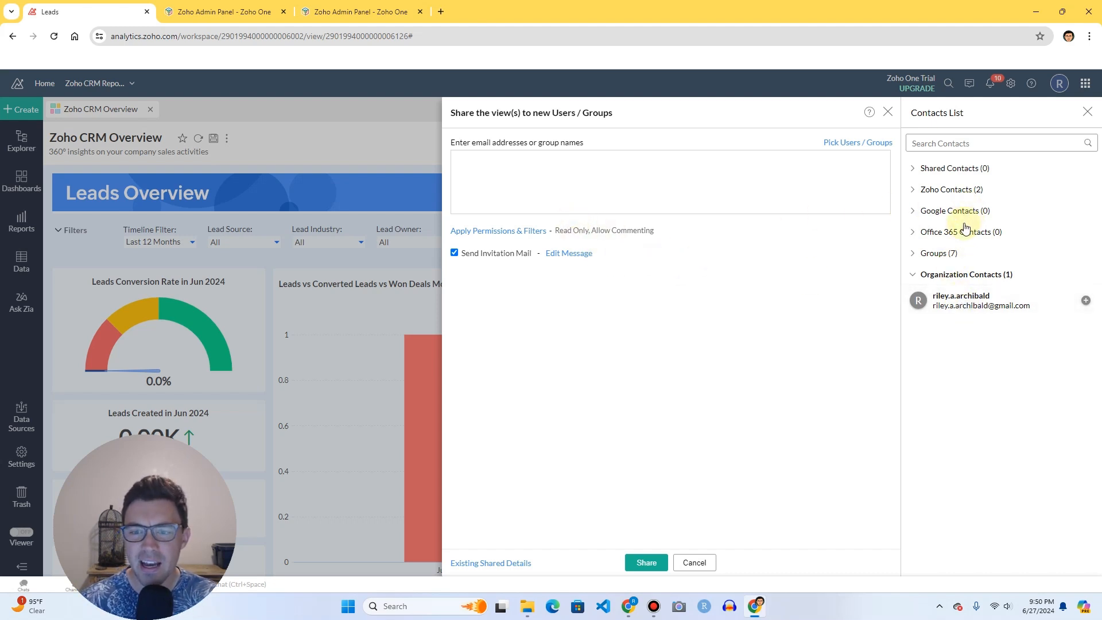
pyautogui.click(941, 260)
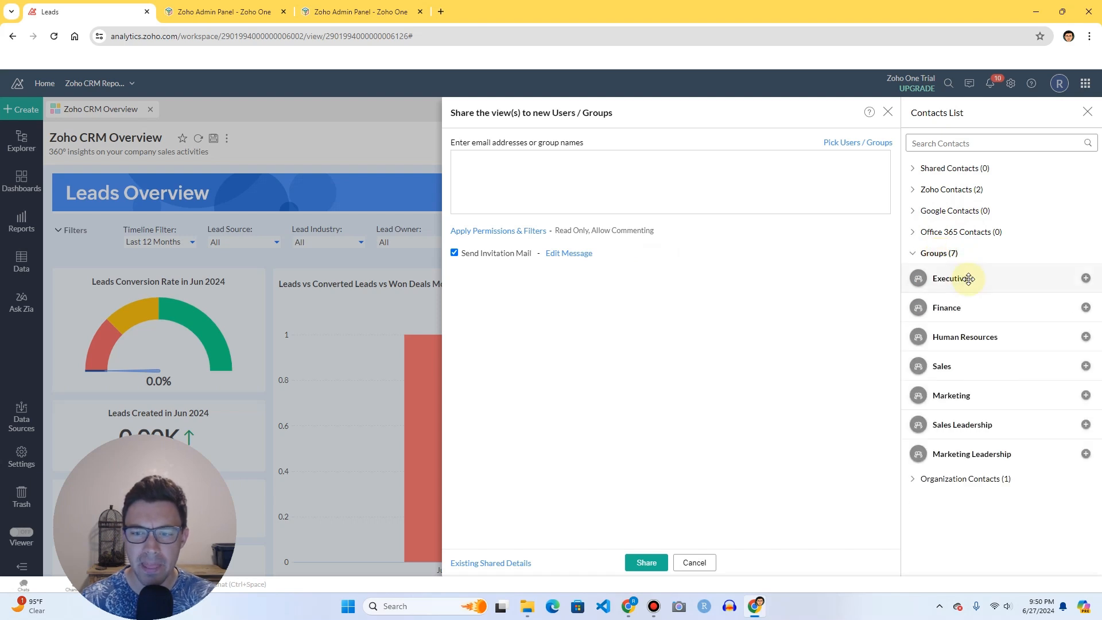
pyautogui.click(1086, 280)
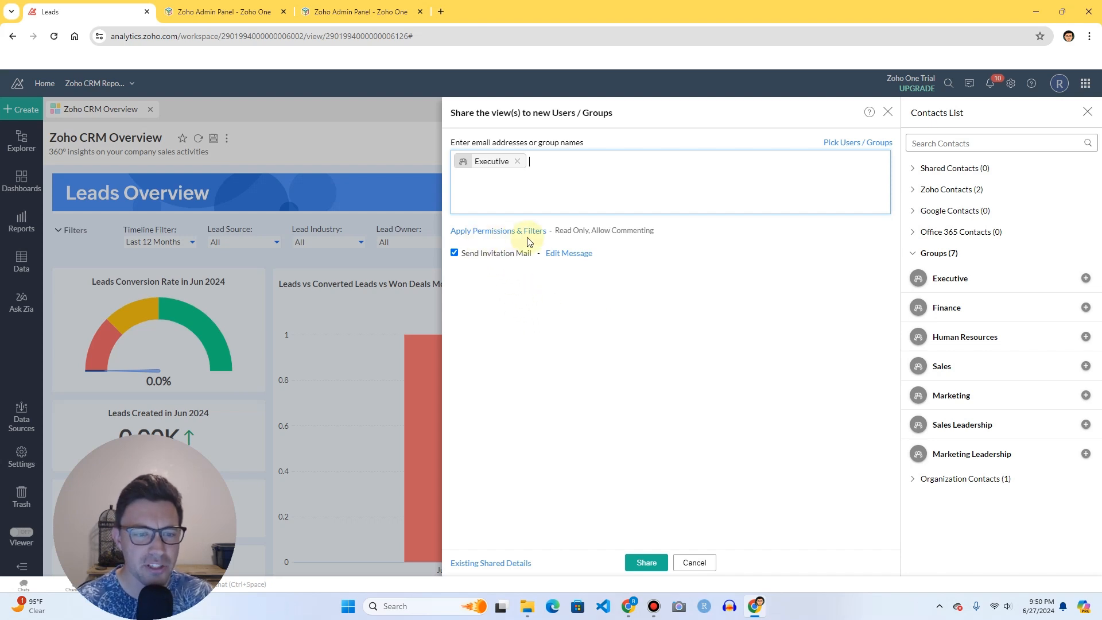
# Grant the share Export Data, View Underlying Data and Drill Down permissions, leaving Zia Insights off.
pyautogui.click(482, 230)
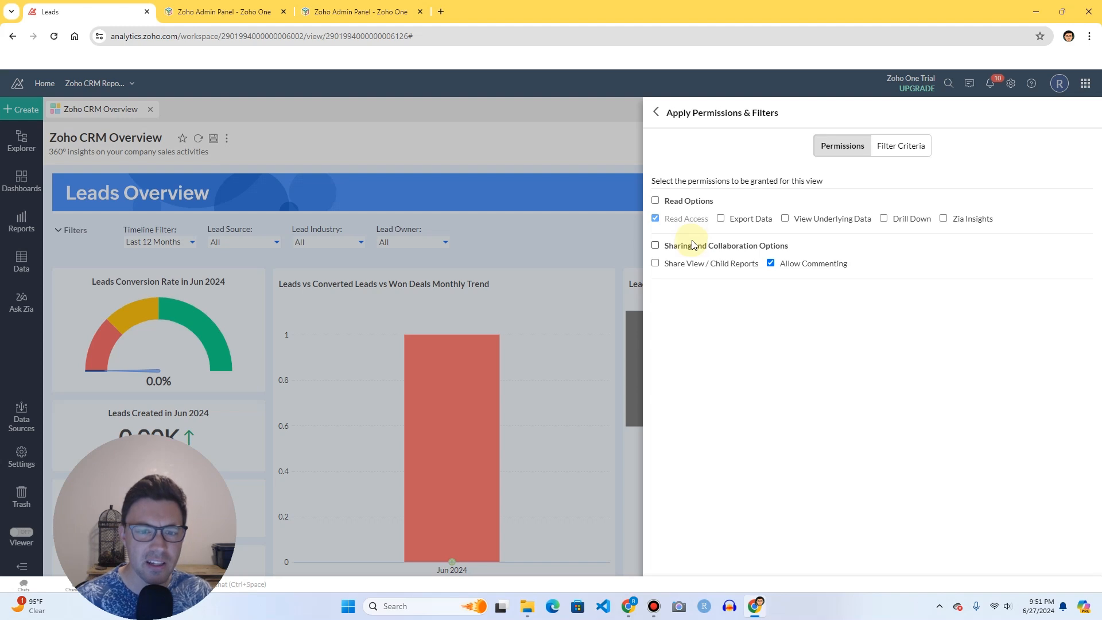
pyautogui.click(655, 219)
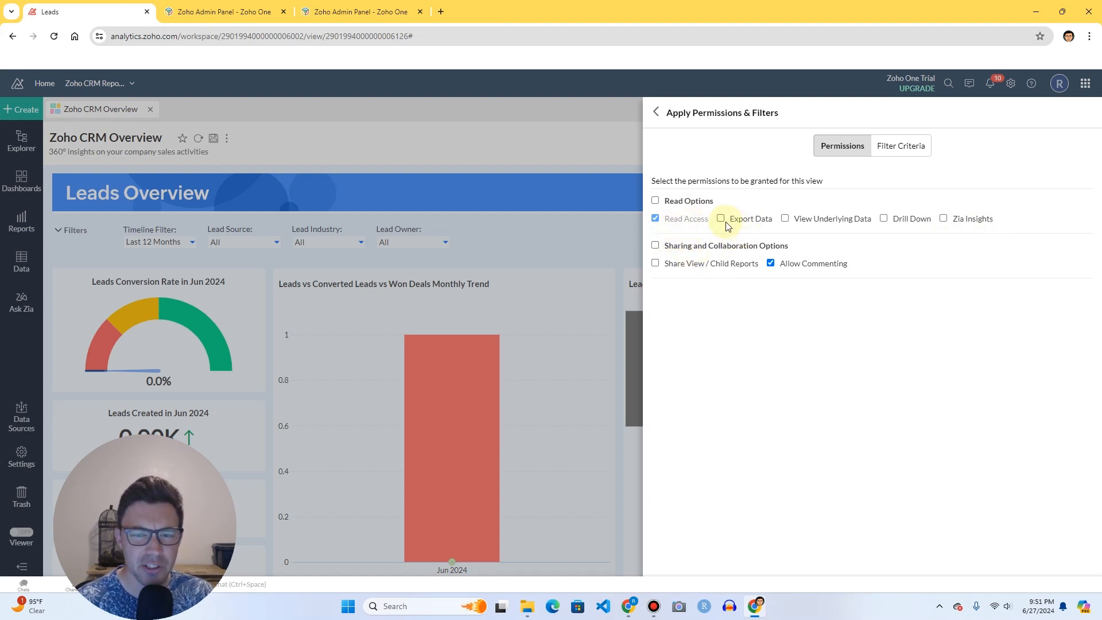
pyautogui.click(655, 201)
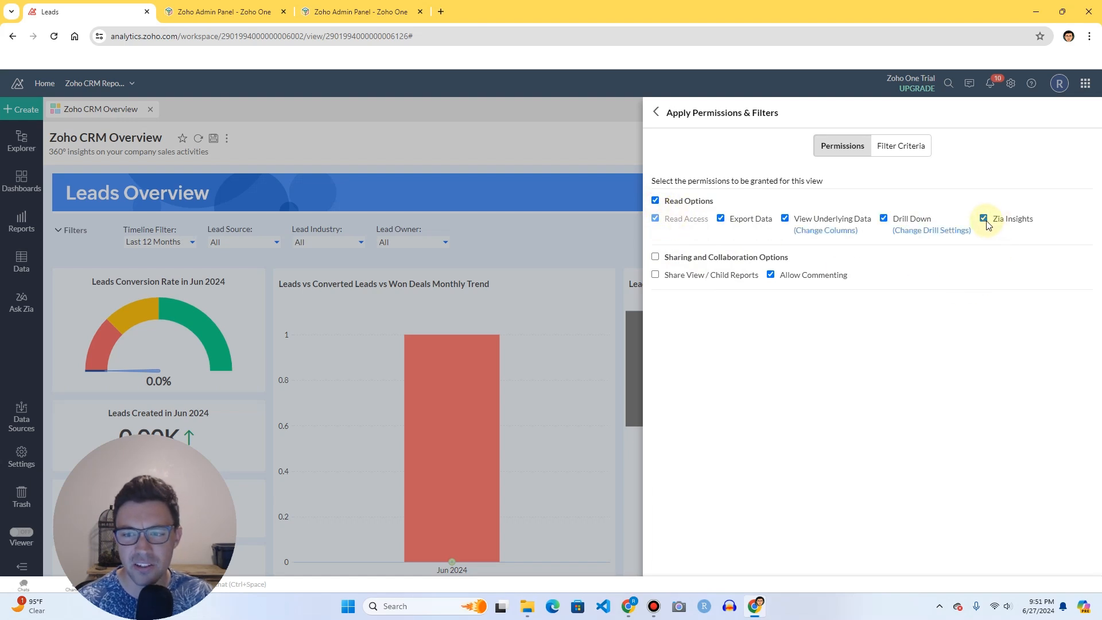
pyautogui.click(993, 225)
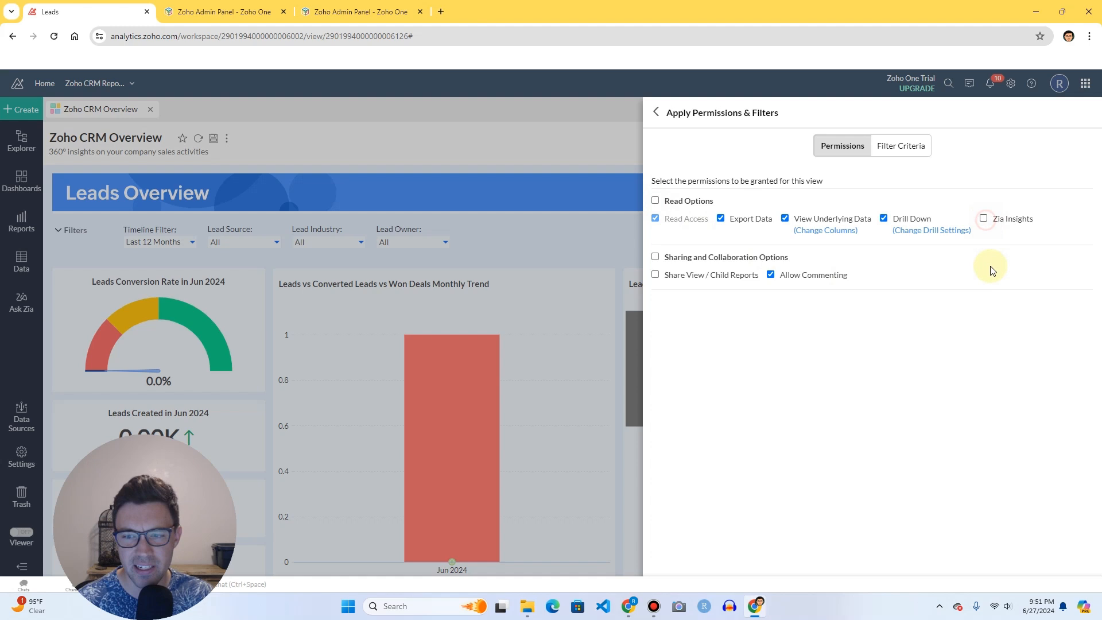
# Review the Leads and Deals columns shared as underlying data and the drill-down settings without changing them.
pyautogui.click(827, 231)
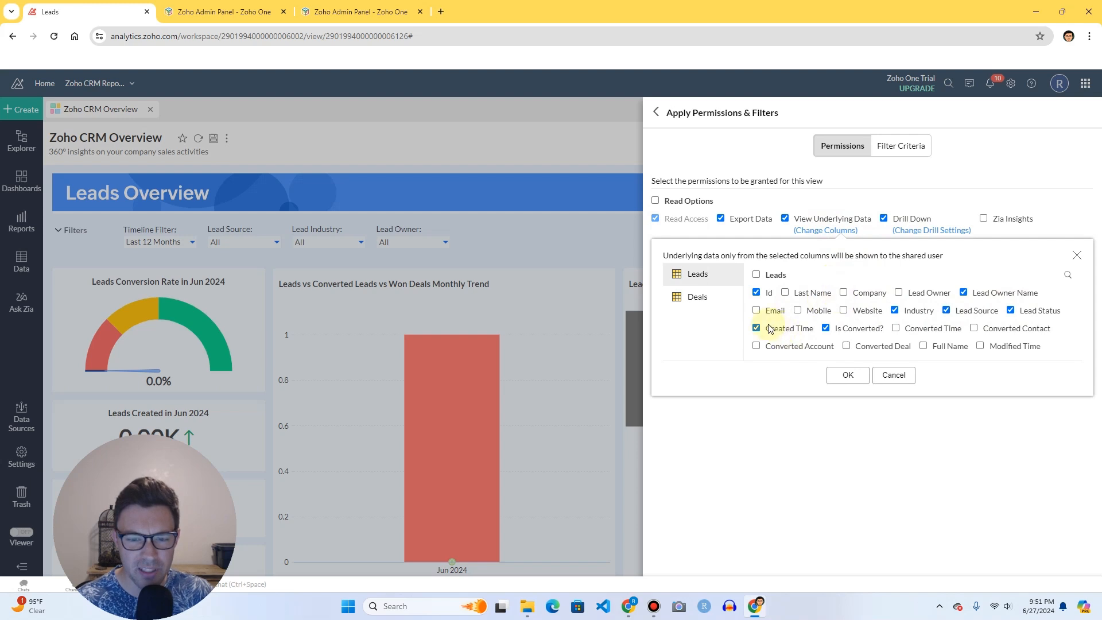
pyautogui.click(699, 297)
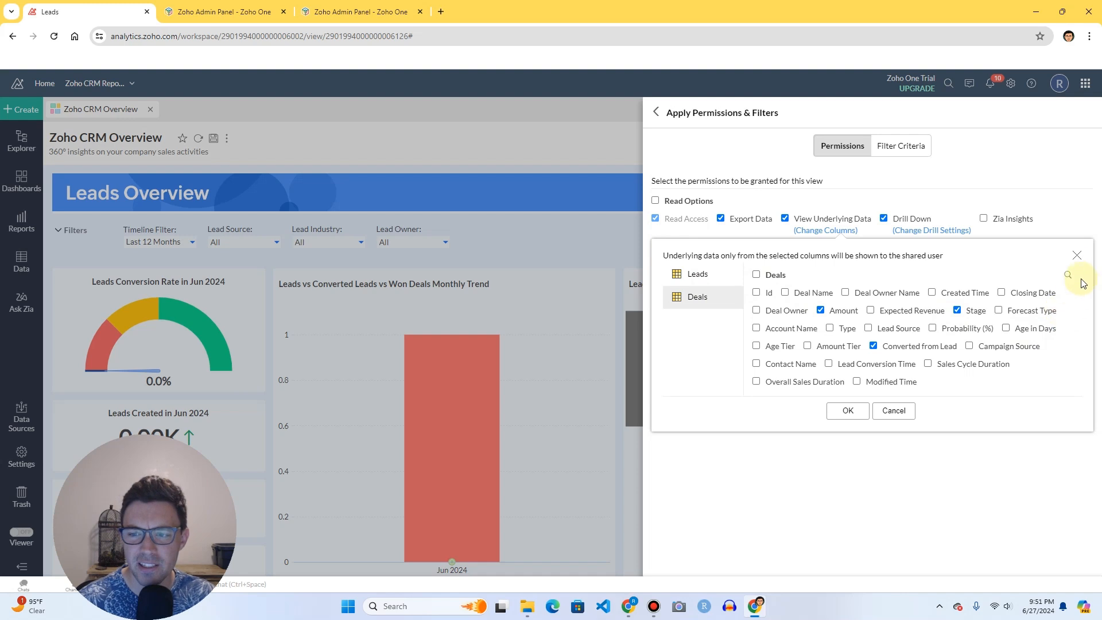
pyautogui.click(1076, 255)
pyautogui.click(936, 230)
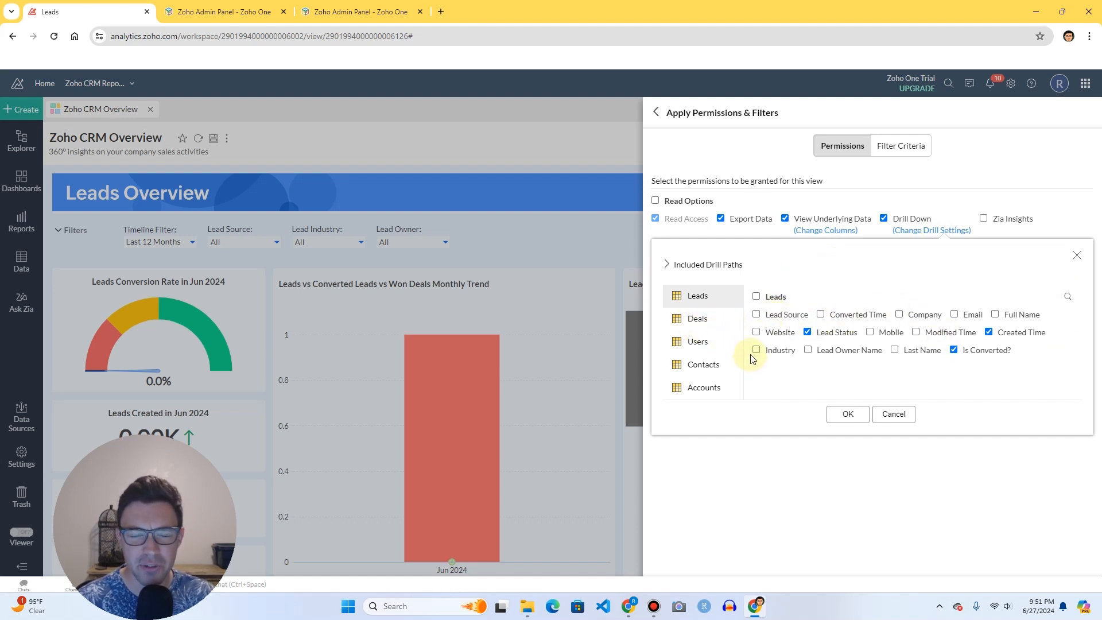
pyautogui.click(1076, 254)
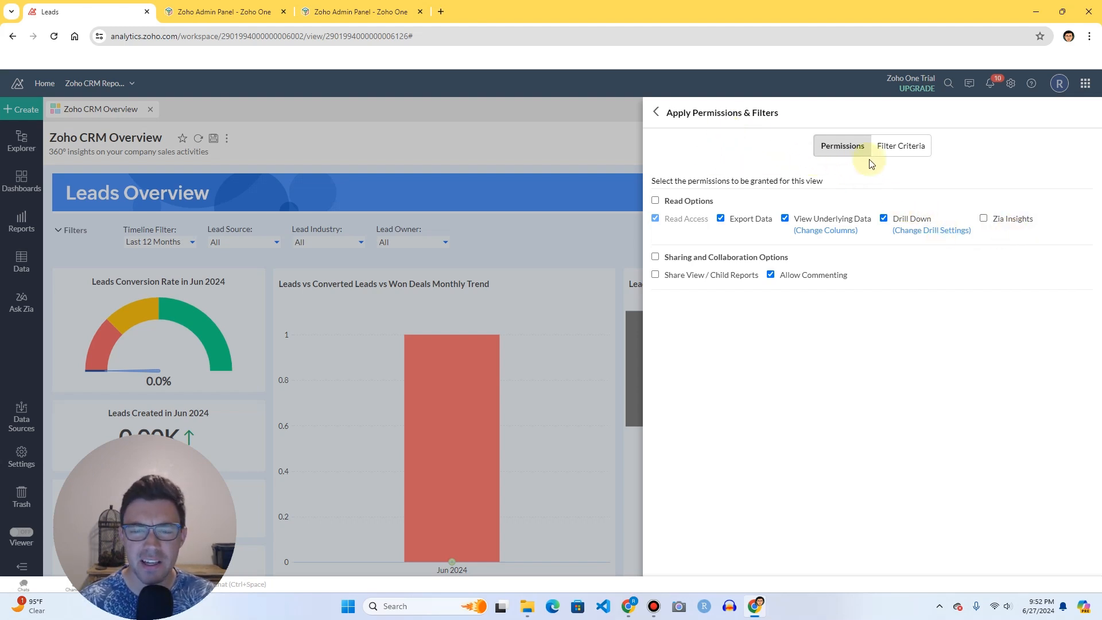
# Look over the filter criteria options and the example expression for the share, then return to its permissions.
pyautogui.click(901, 150)
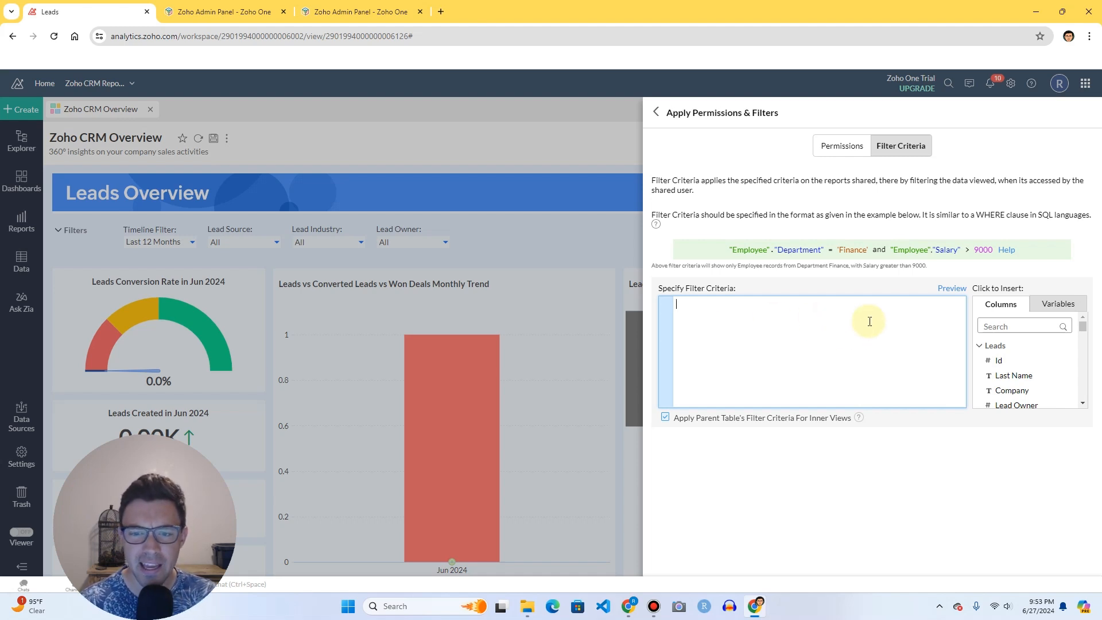
pyautogui.click(732, 249)
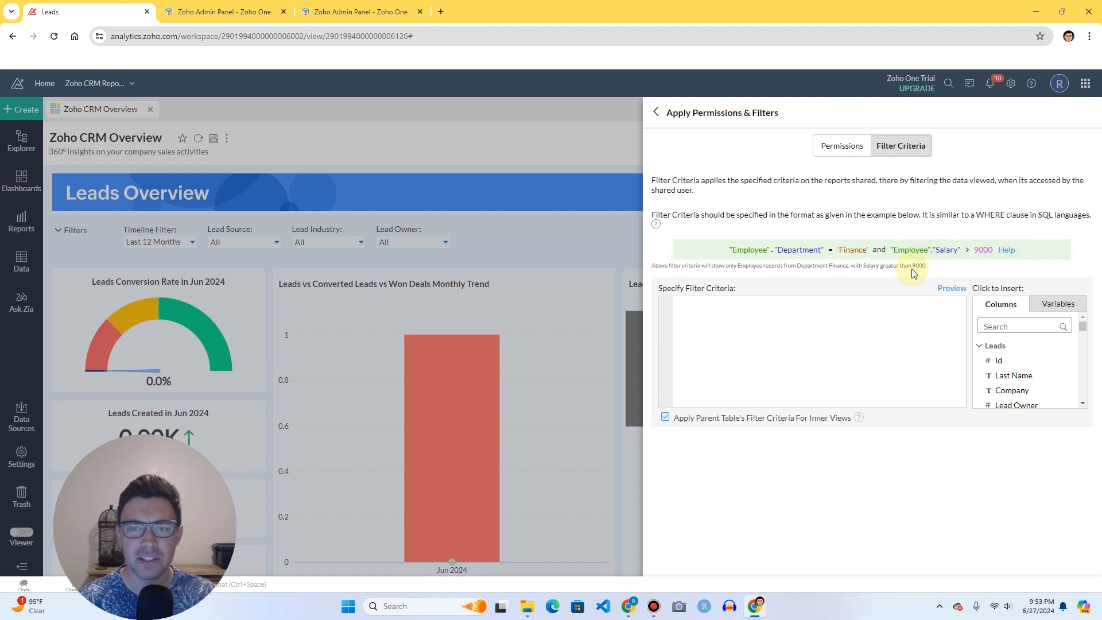
pyautogui.click(847, 149)
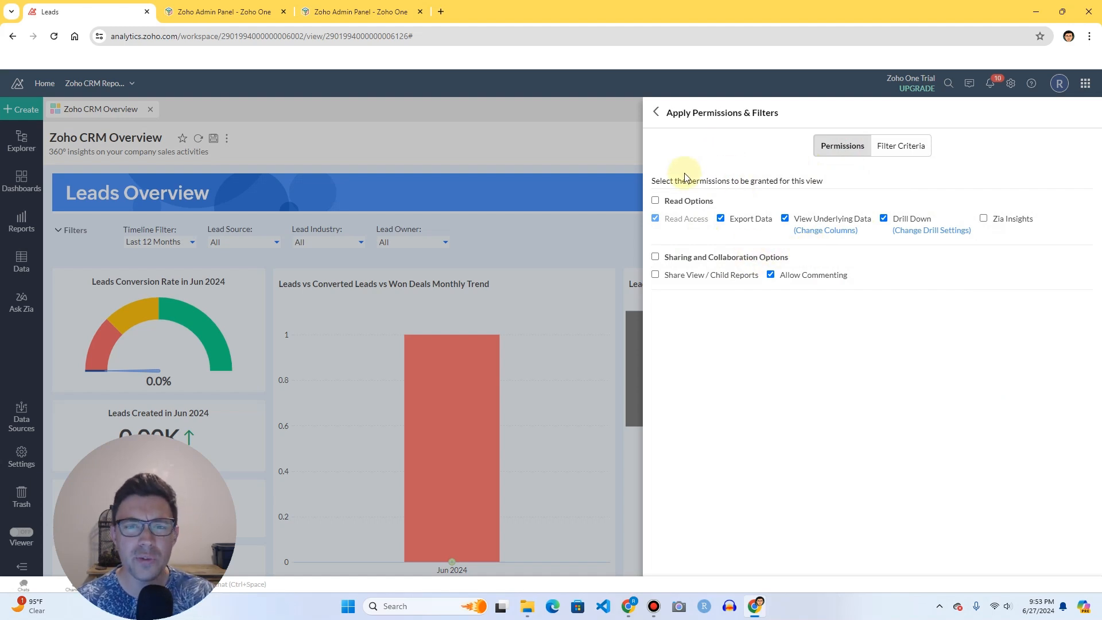
# Return to the share details and share the dashboard with the Executive group, with the invitation mail enabled.
pyautogui.click(656, 113)
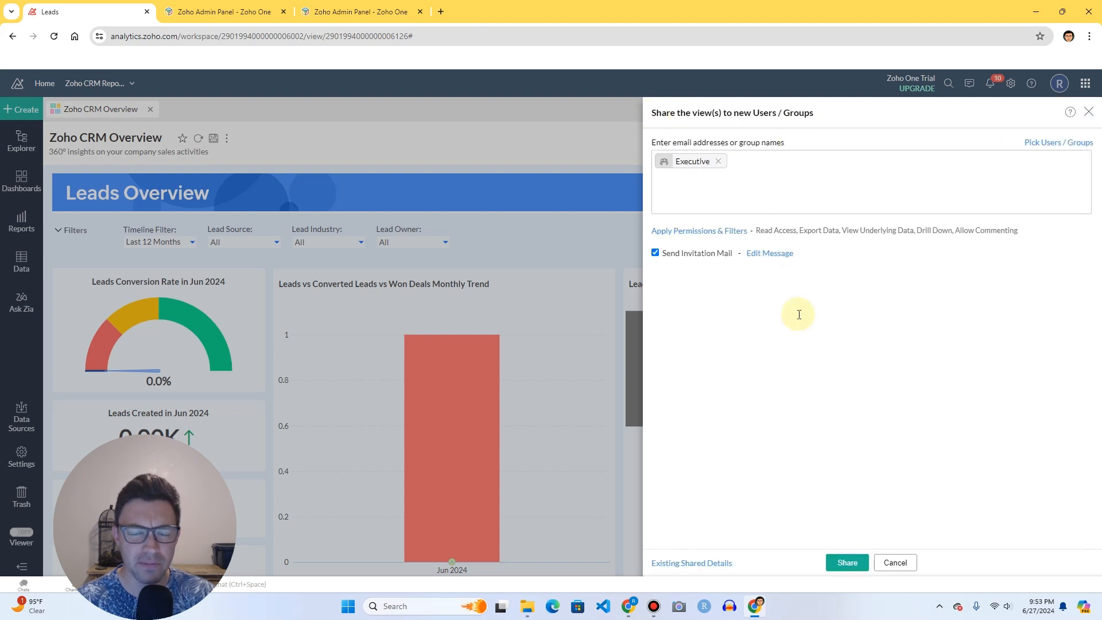
pyautogui.click(849, 563)
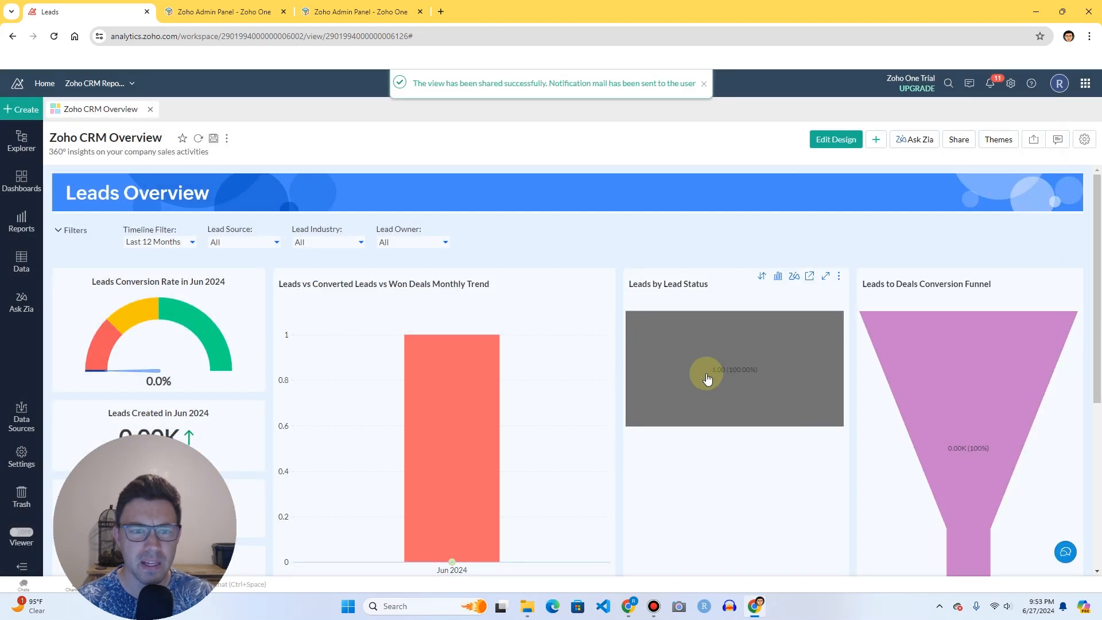
# Open the sharing options of the Zoho CRM Overview dashboard again.
pyautogui.moveTo(699, 377)
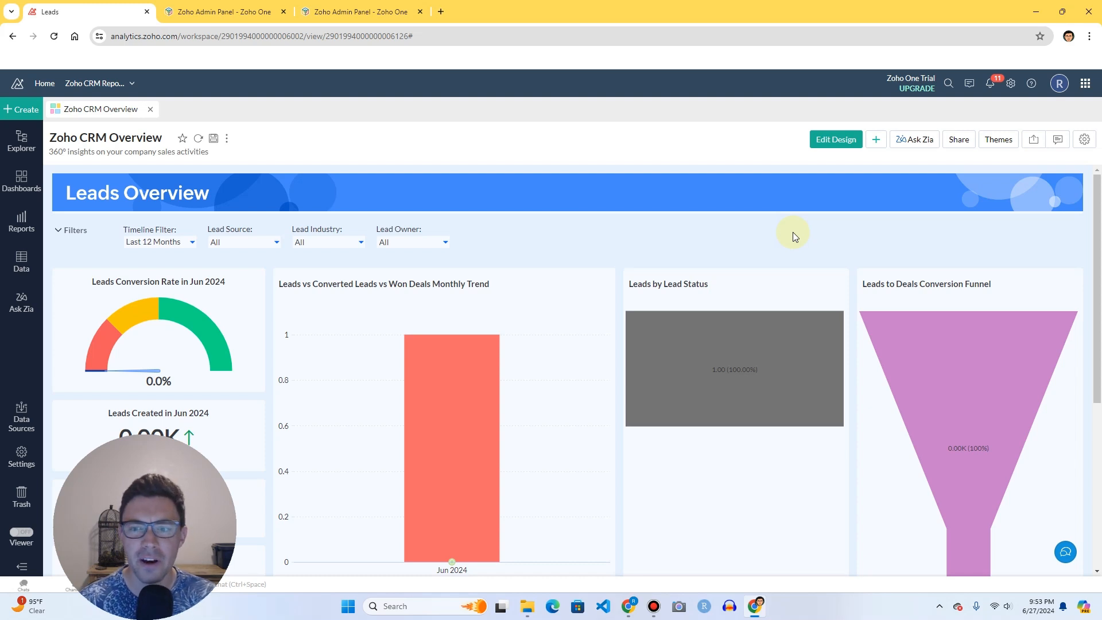
pyautogui.click(958, 139)
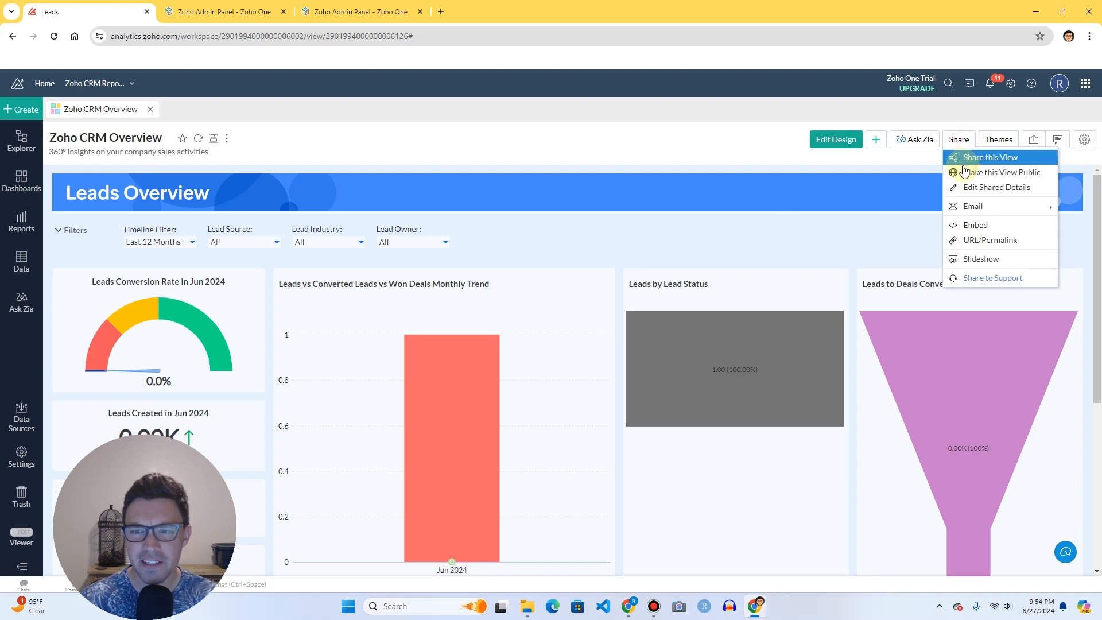